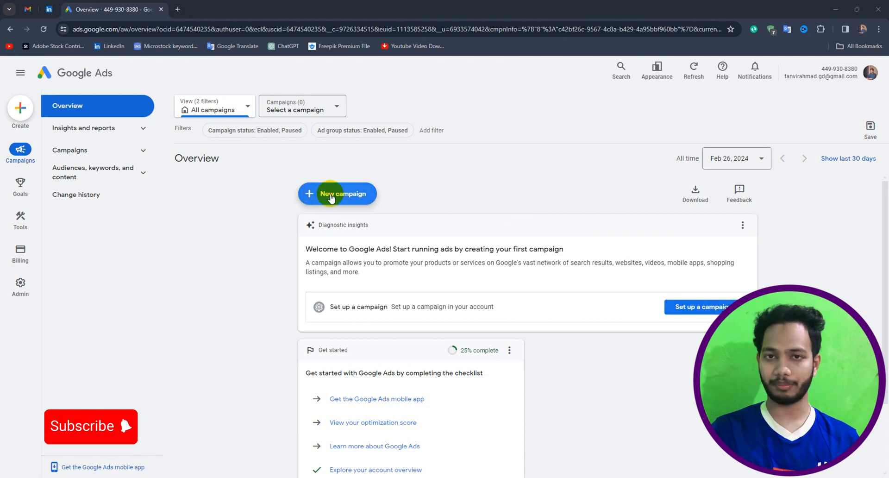
# Step: Start a new campaign without a goal's guidance, using campaign type Video and subtype Video views, and continue to its settings
pyautogui.click(719, 310)
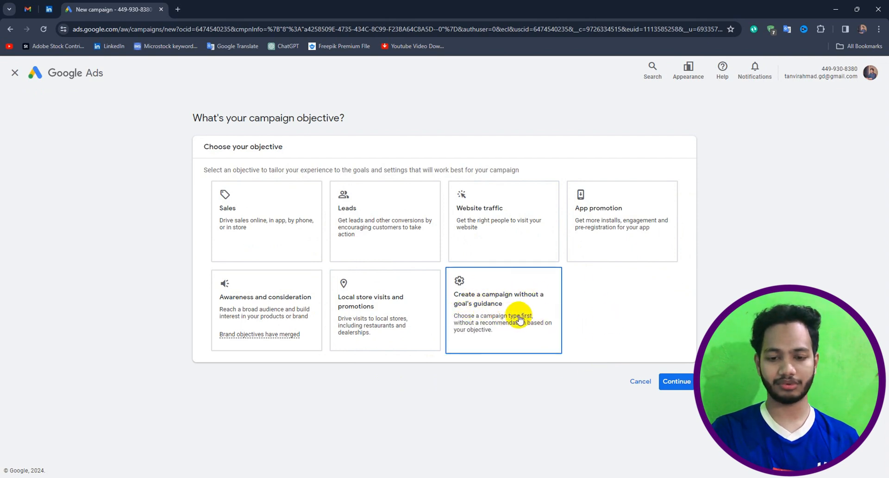
pyautogui.click(505, 316)
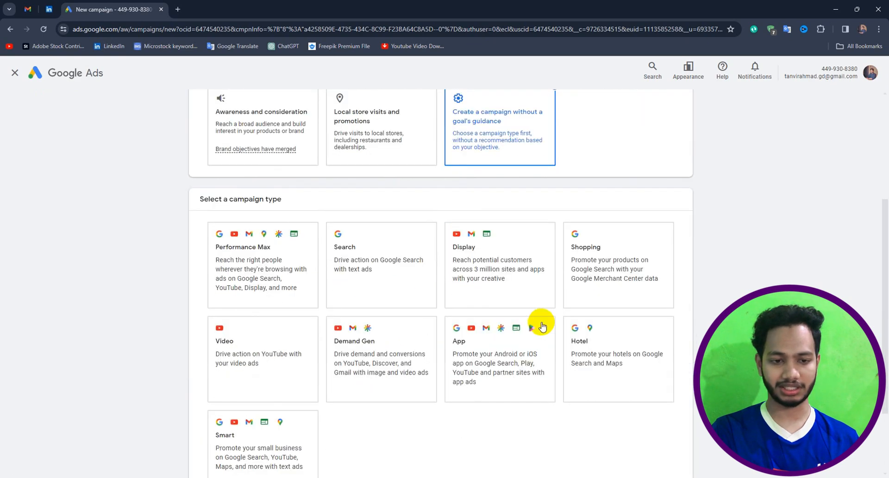
pyautogui.scroll(-2, 195, 237)
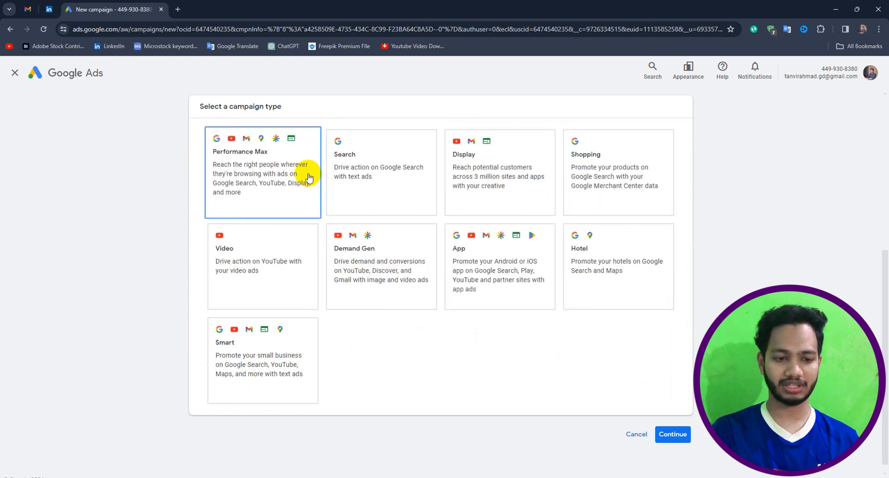
pyautogui.click(250, 258)
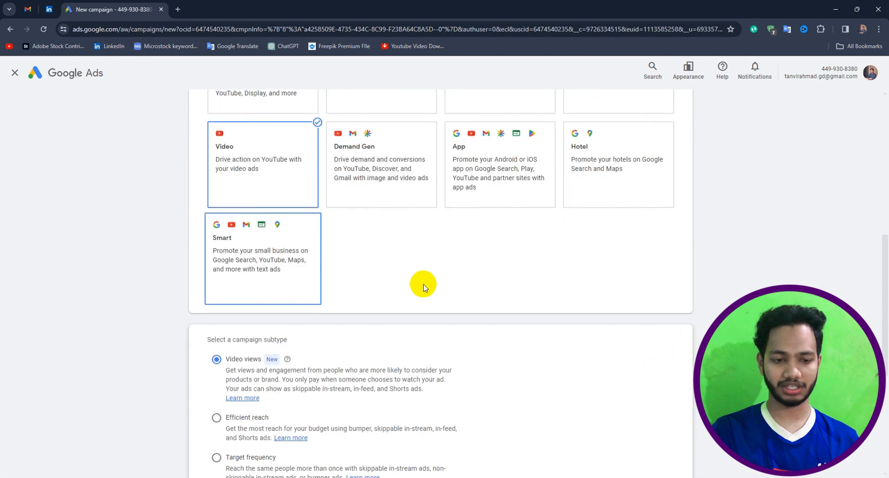
pyautogui.scroll(-3, 611, 291)
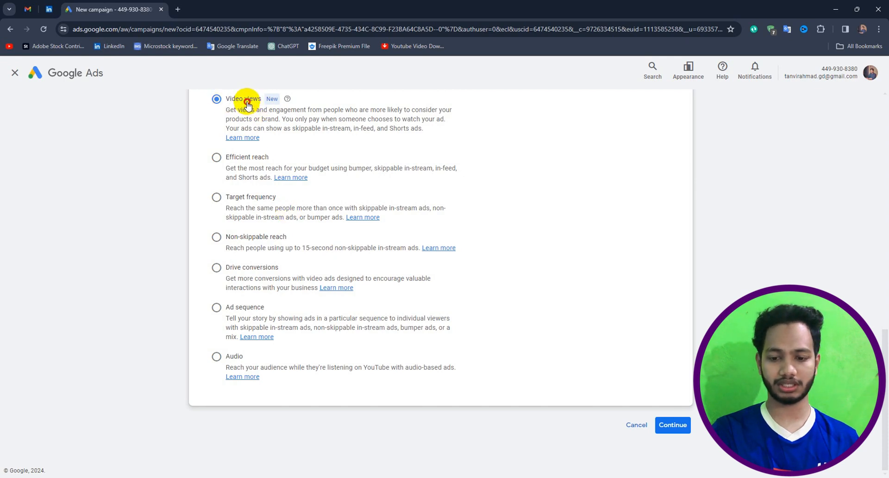
pyautogui.click(682, 426)
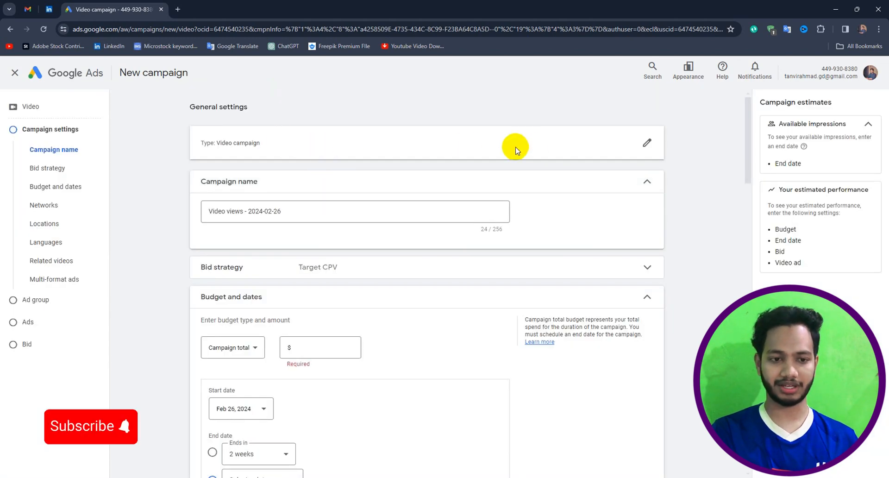
# Step: Rename the campaign to "demo Video views - 2024-02-26" by adding "demo" before the default name
pyautogui.click(283, 212)
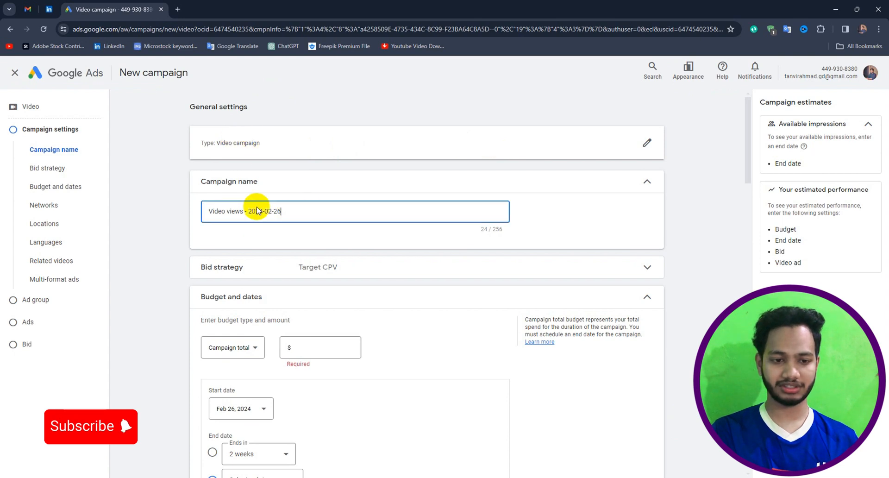
pyautogui.moveTo(243, 210); pyautogui.dragTo(119, 209)
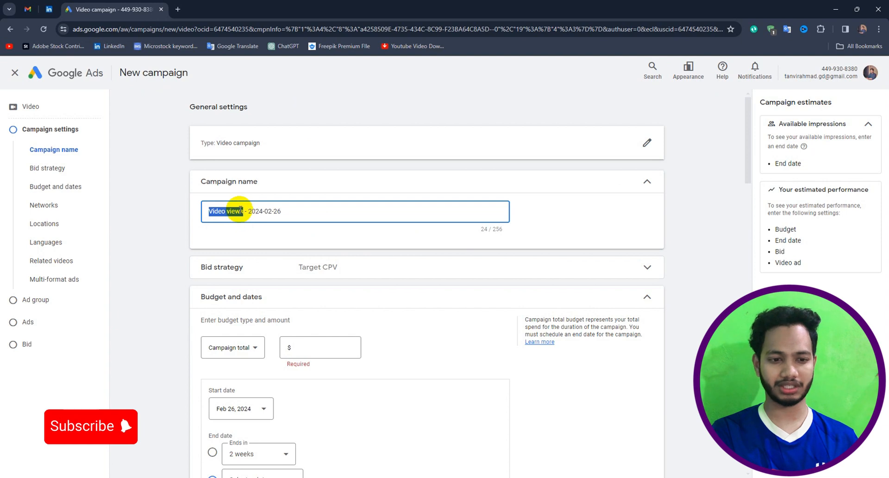
pyautogui.click(219, 211)
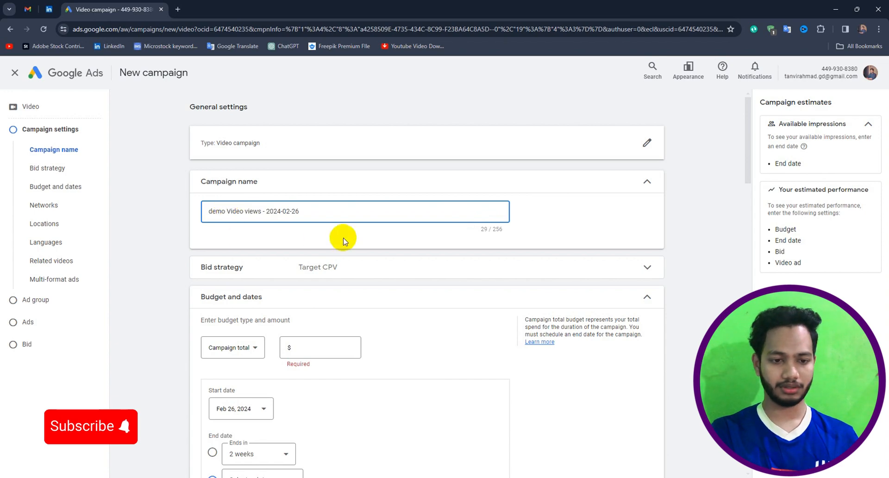
# Step: Review the bid strategy options available for the campaign and collapse the section again
pyautogui.scroll(-1, 291, 244)
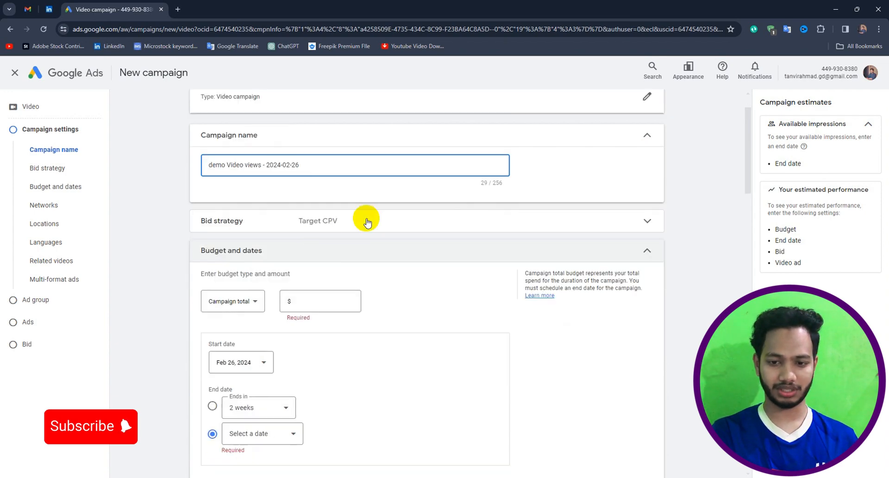
pyautogui.click(312, 226)
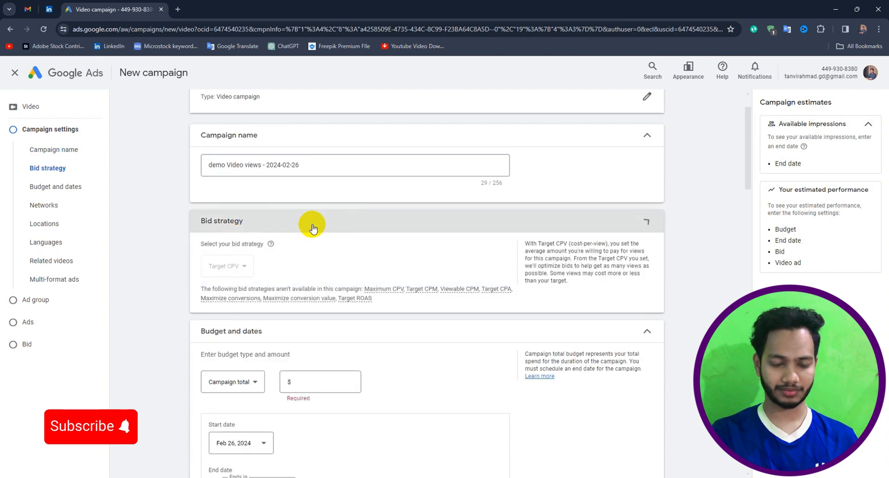
pyautogui.click(610, 225)
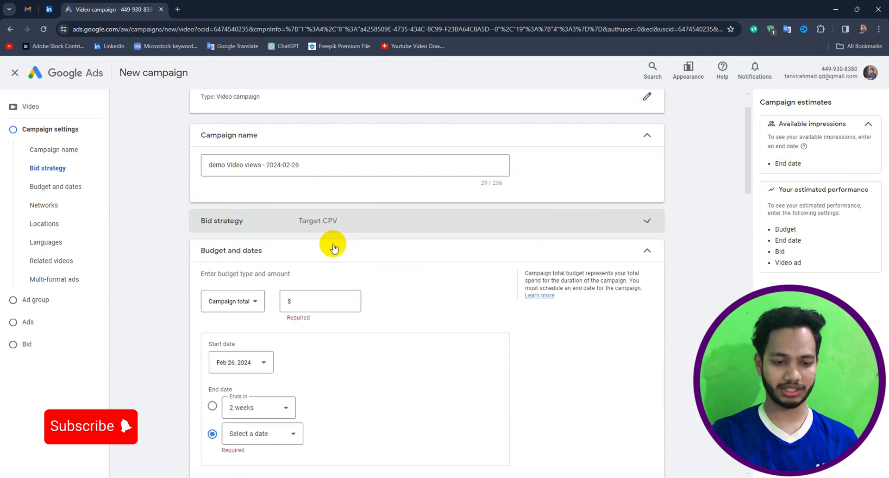
# Step: Keep the budget type as Campaign total and set the amount to $10
pyautogui.scroll(-2, 278, 260)
pyautogui.click(243, 209)
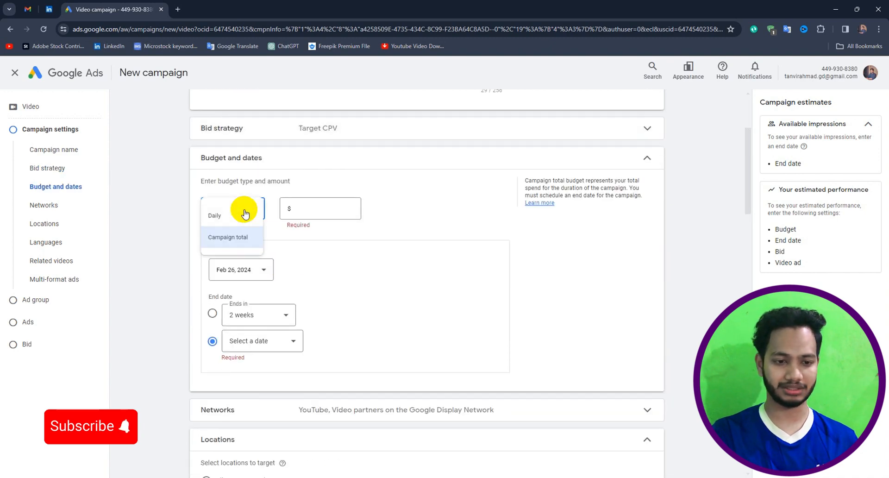
pyautogui.click(226, 242)
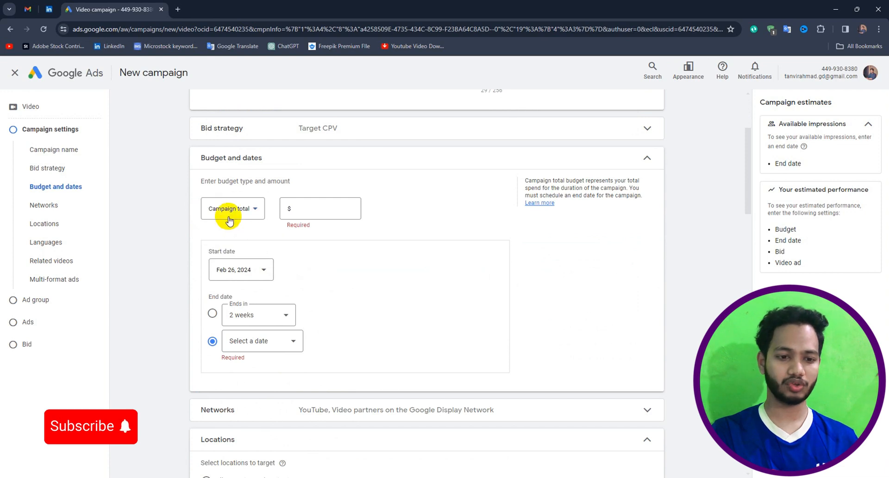
pyautogui.click(315, 210)
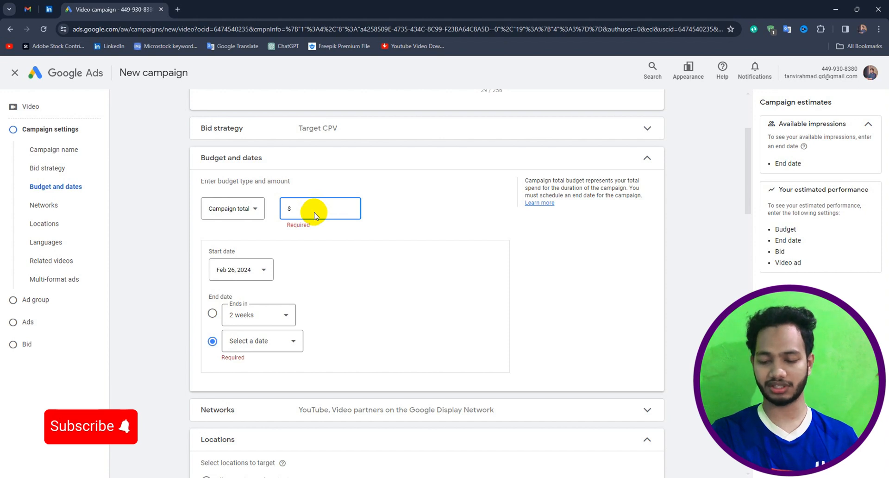
pyautogui.write('100')
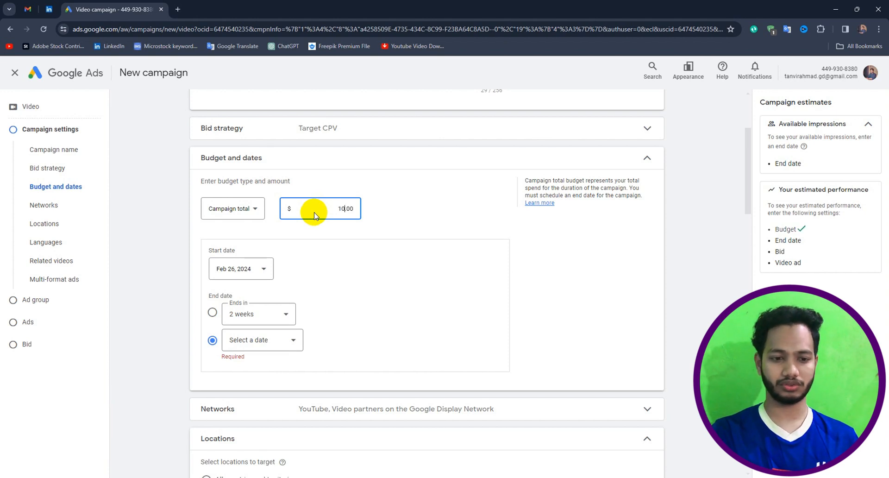
# Step: Set the campaign to end in 2 weeks and change the campaign total budget to $20
pyautogui.scroll(-1, 252, 258)
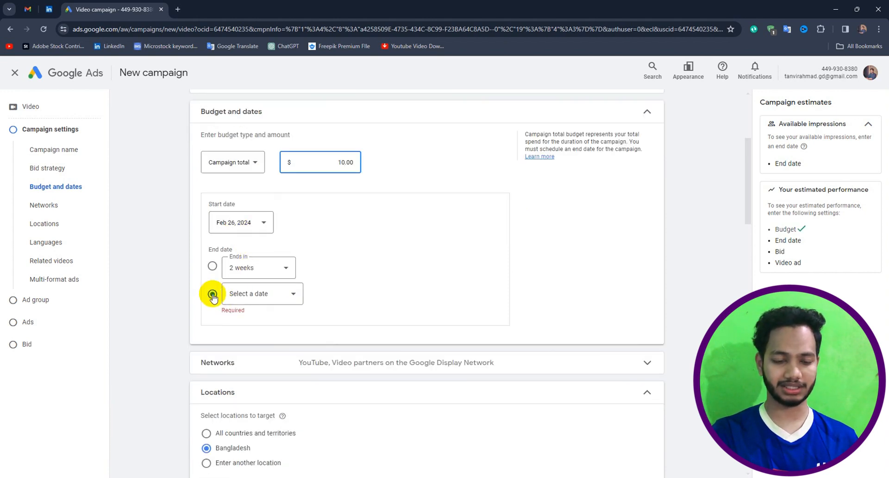
pyautogui.click(254, 293)
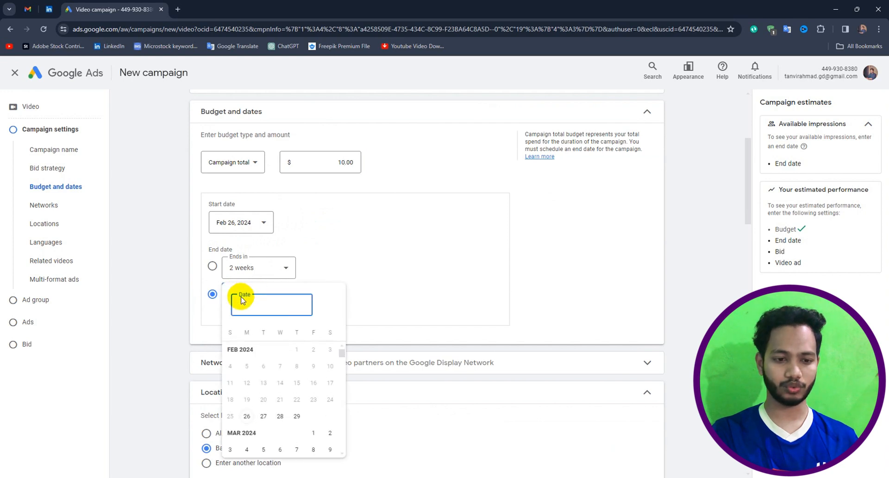
pyautogui.click(267, 275)
pyautogui.click(267, 275)
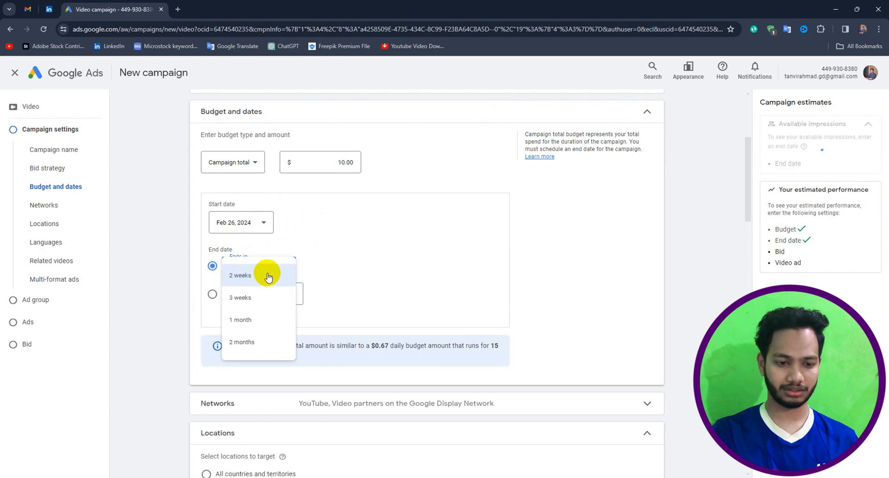
pyautogui.click(227, 275)
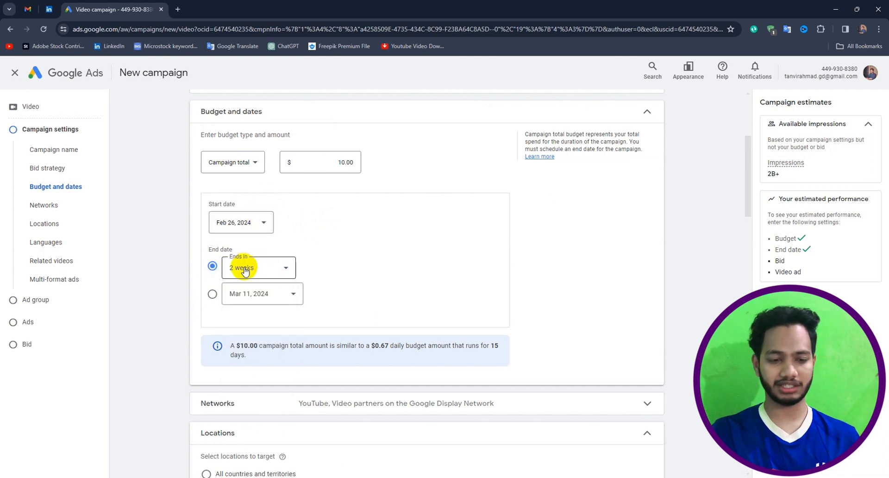
pyautogui.doubleClick(341, 163)
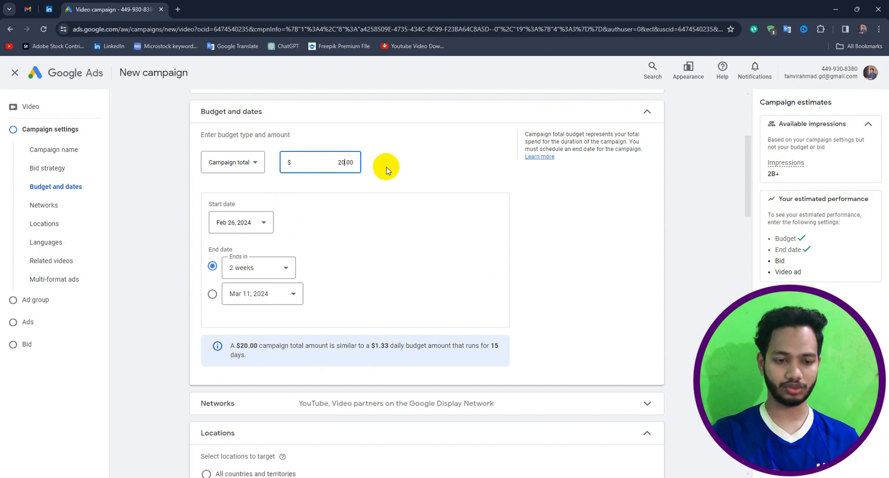
# Step: Try switching the targeted location to a custom one, and return the location targeting to Bangladesh
pyautogui.scroll(-1, 297, 297)
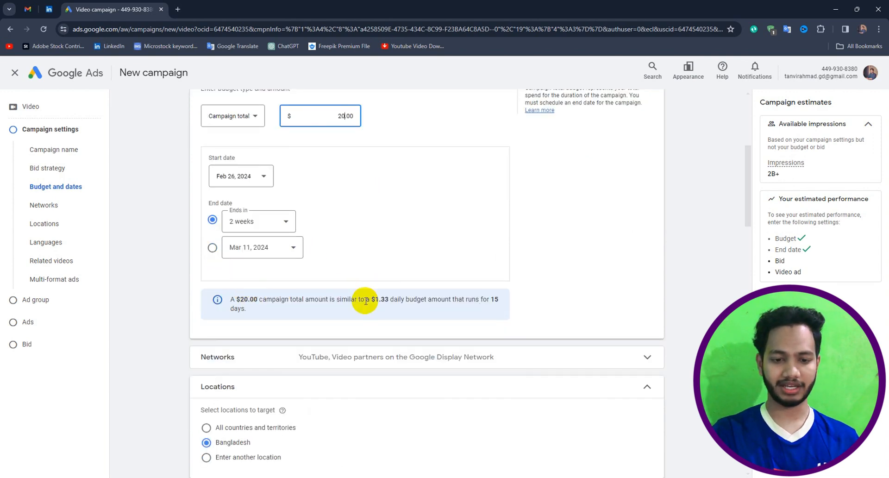
pyautogui.scroll(-3, 389, 301)
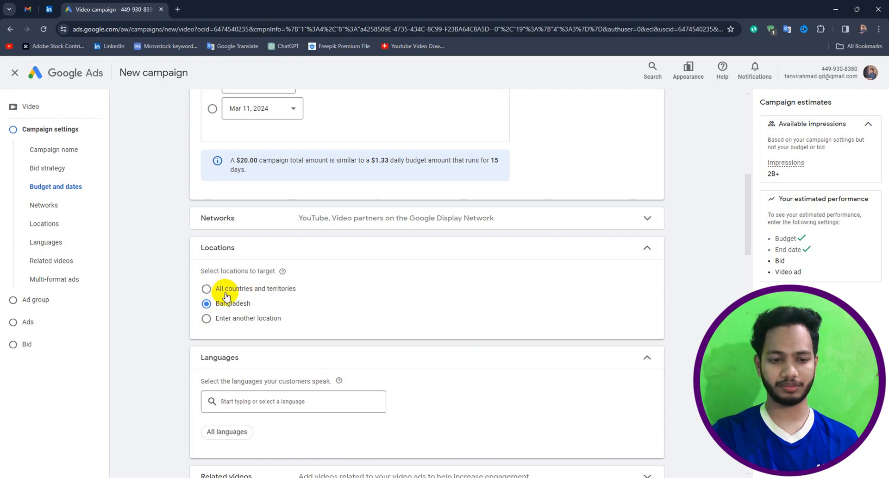
pyautogui.click(255, 320)
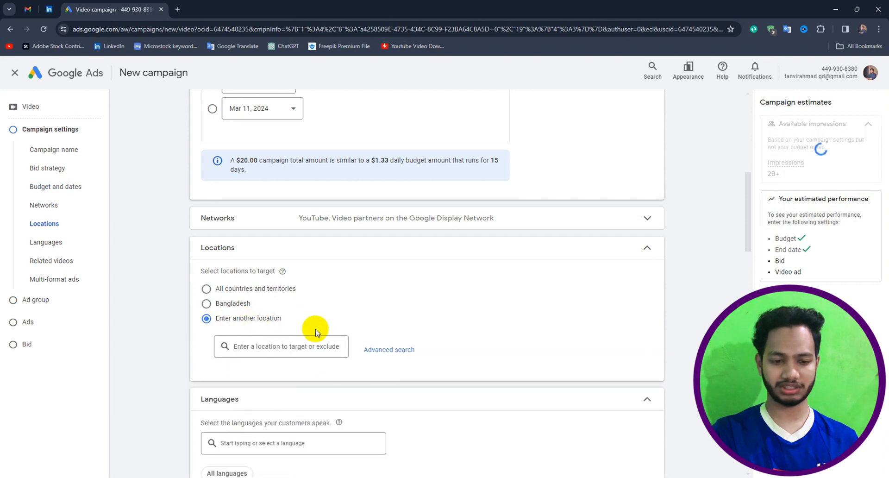
pyautogui.click(293, 347)
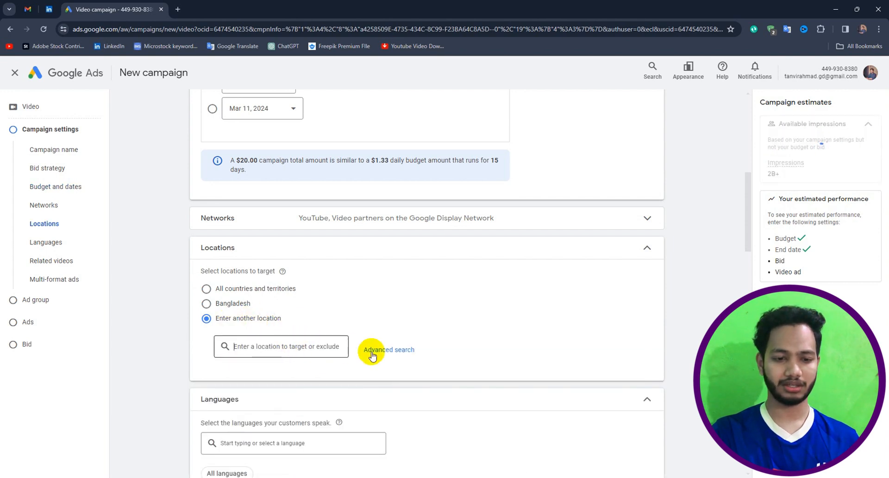
pyautogui.click(221, 306)
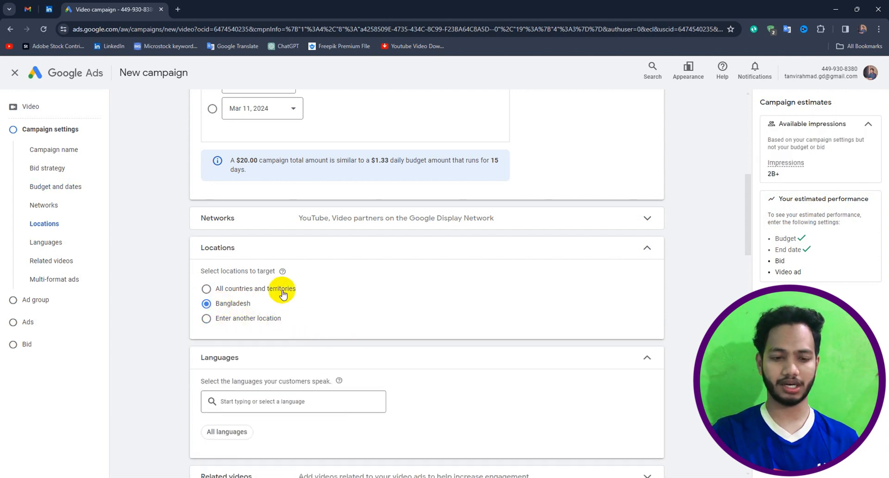
# Step: Try adding Bengali as a customer language and remove it again
pyautogui.scroll(-2, 284, 290)
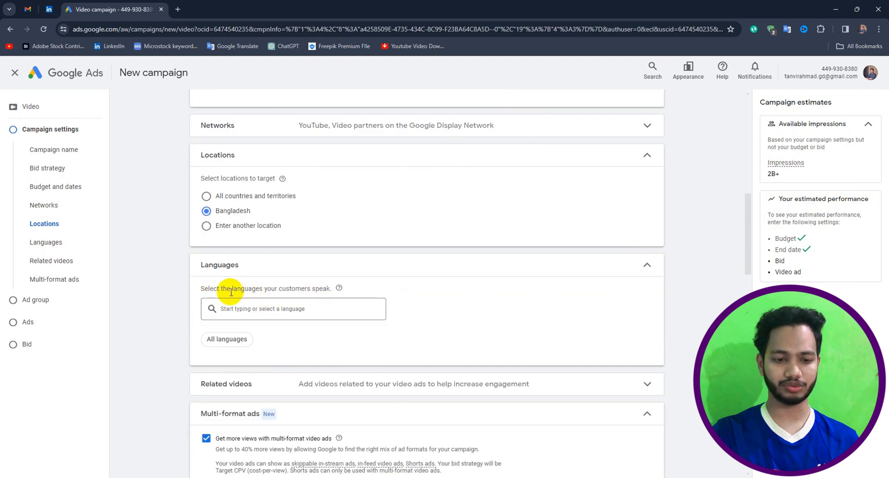
pyautogui.click(258, 308)
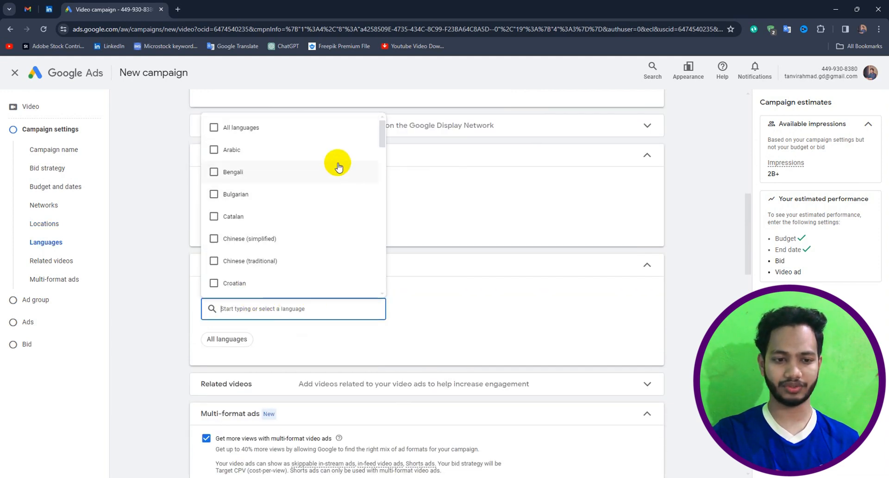
pyautogui.scroll(-2, 338, 164)
pyautogui.scroll(2, 249, 191)
pyautogui.click(248, 172)
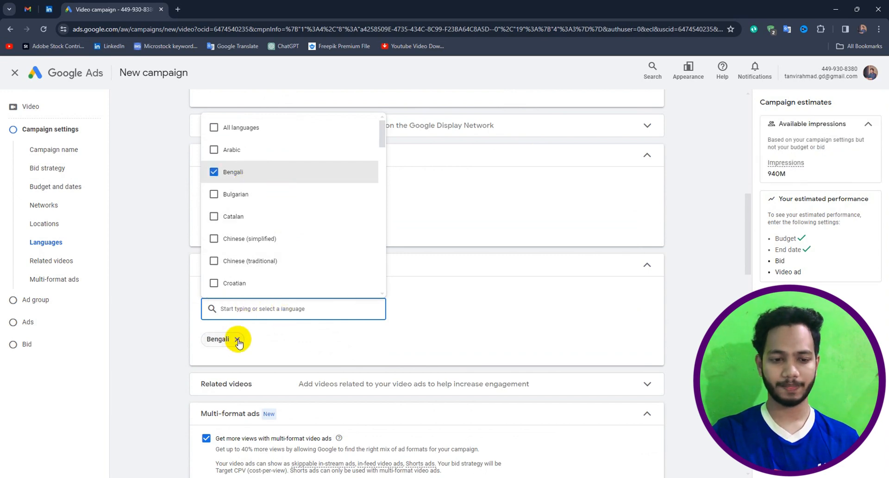
pyautogui.click(237, 340)
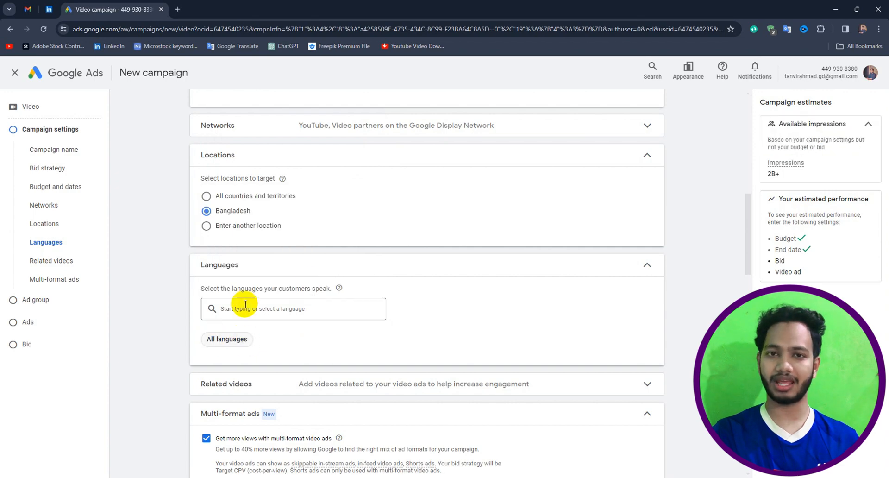
# Step: Expand the related videos setting and open its dialog, ready to search for a video or paste a YouTube URL
pyautogui.scroll(-3, 444, 285)
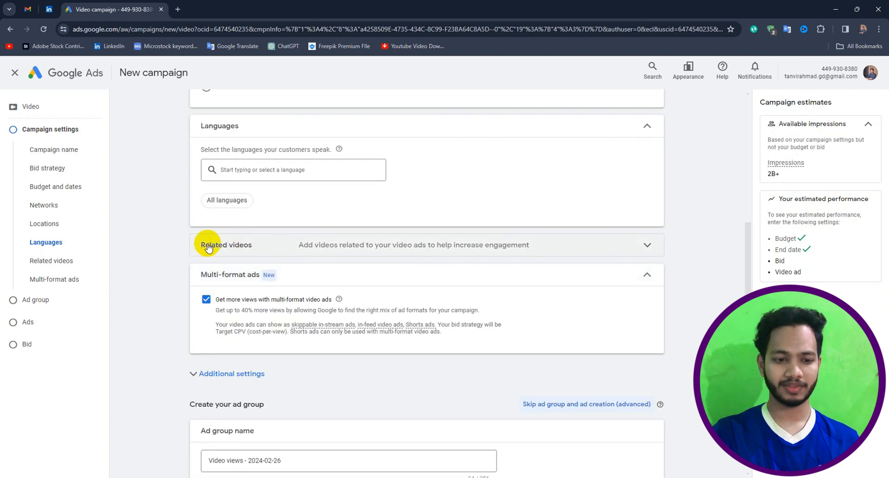
pyautogui.click(318, 249)
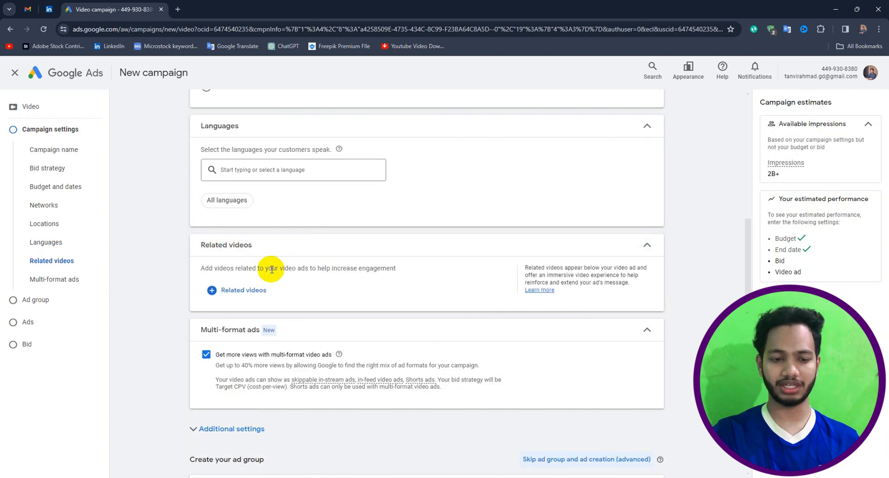
pyautogui.click(243, 291)
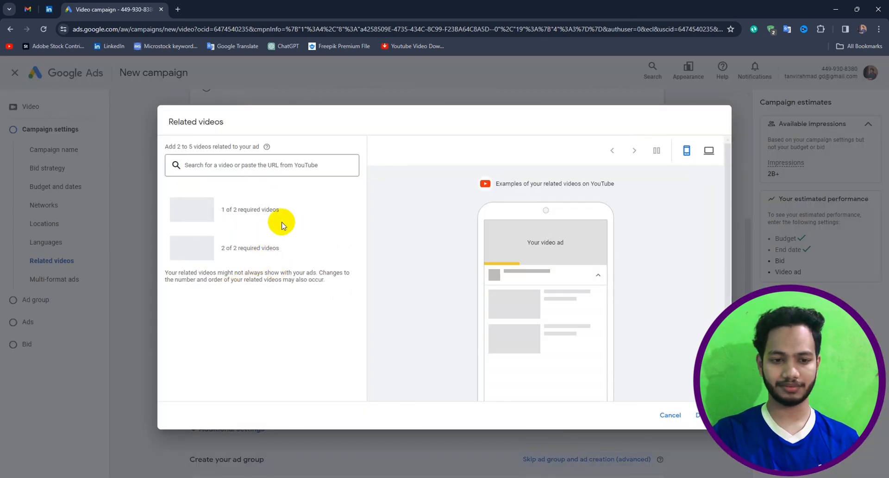
pyautogui.click(199, 171)
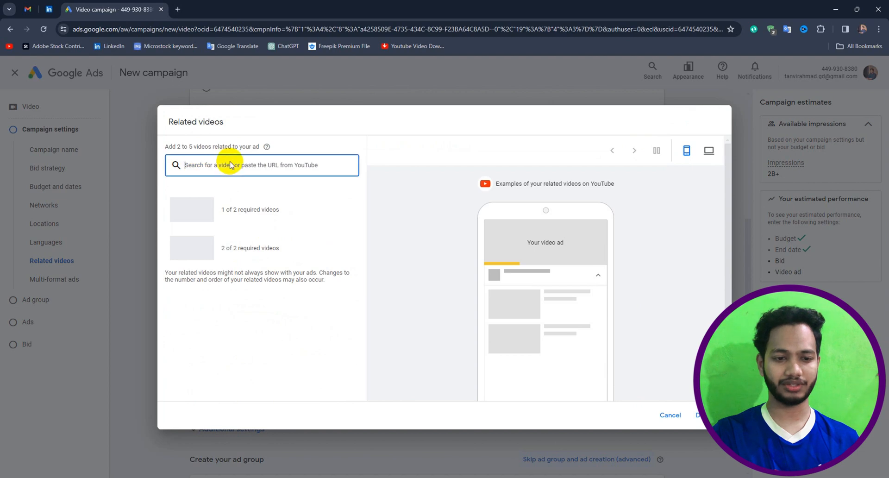
# Step: Copy the share link of the channel's "How To Create A YouTube Channel 2024 Bangla" video from YouTube and add it as the first related video
pyautogui.click(178, 11)
pyautogui.click(9, 46)
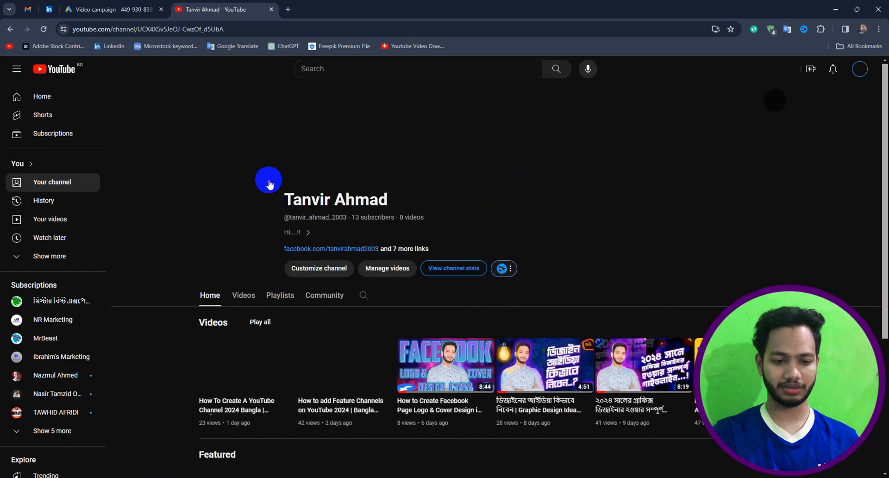
pyautogui.scroll(-3, 259, 222)
pyautogui.click(244, 270)
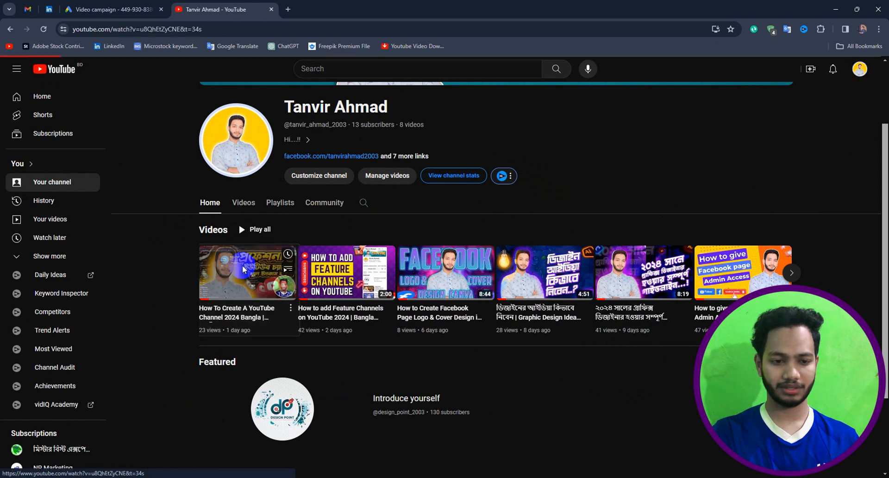
pyautogui.click(325, 223)
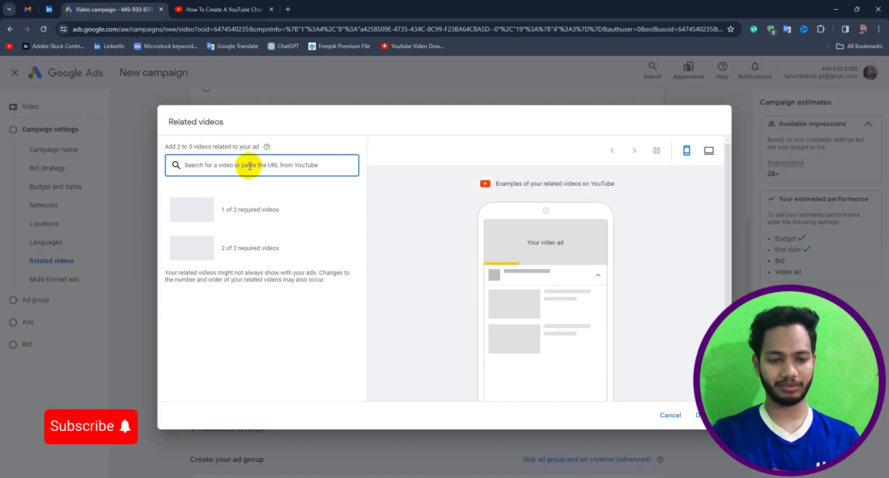
pyautogui.hotkey('ctrl', 'v')
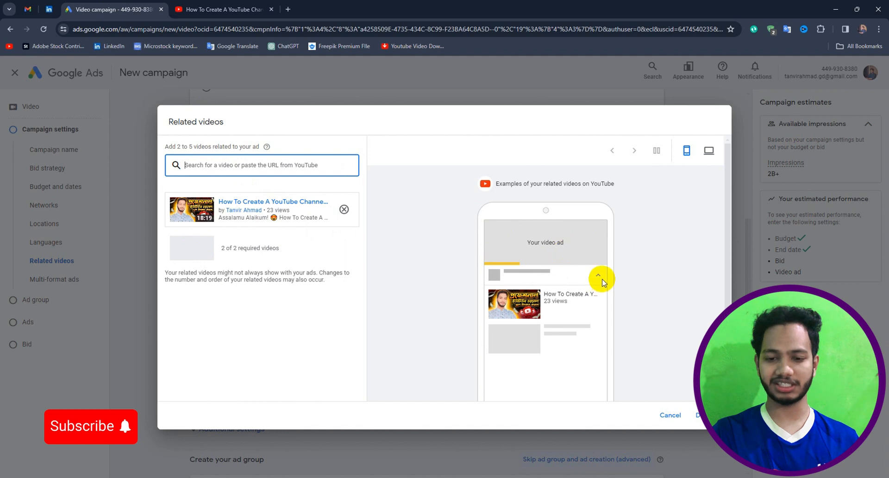
# Step: Add the channel's video "২০২৪ সালের গ্রাফিক্স ডিজাইনার হওয়ার সম্পূর্ণ গাইডলাইন" by its YouTube link as the second related video and save the related videos
pyautogui.click(208, 5)
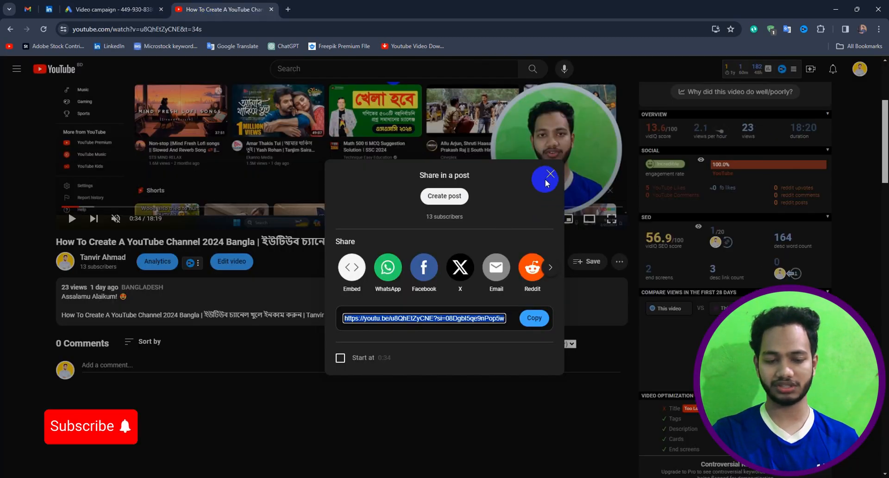
pyautogui.click(551, 169)
pyautogui.click(307, 168)
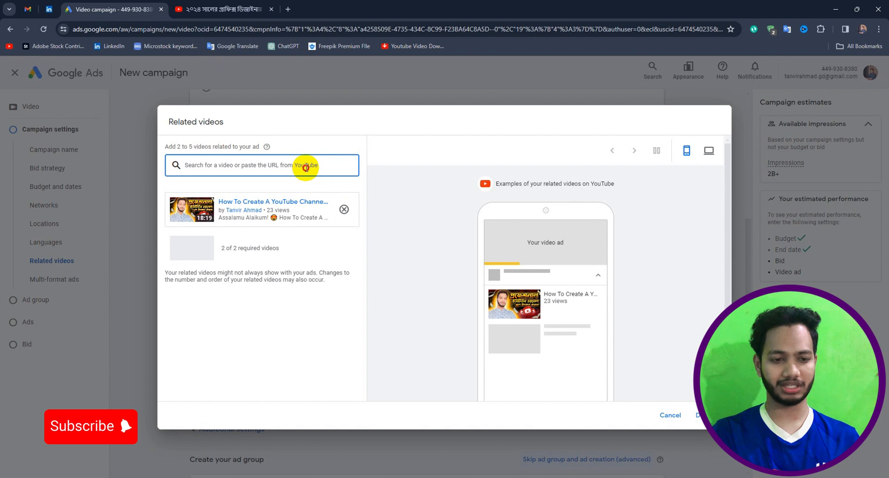
pyautogui.hotkey('ctrl', 'v')
pyautogui.click(227, 206)
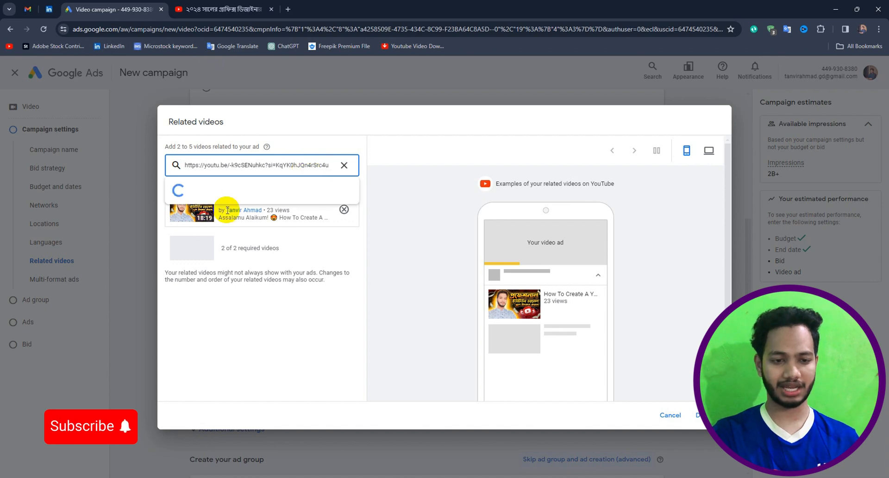
pyautogui.click(698, 415)
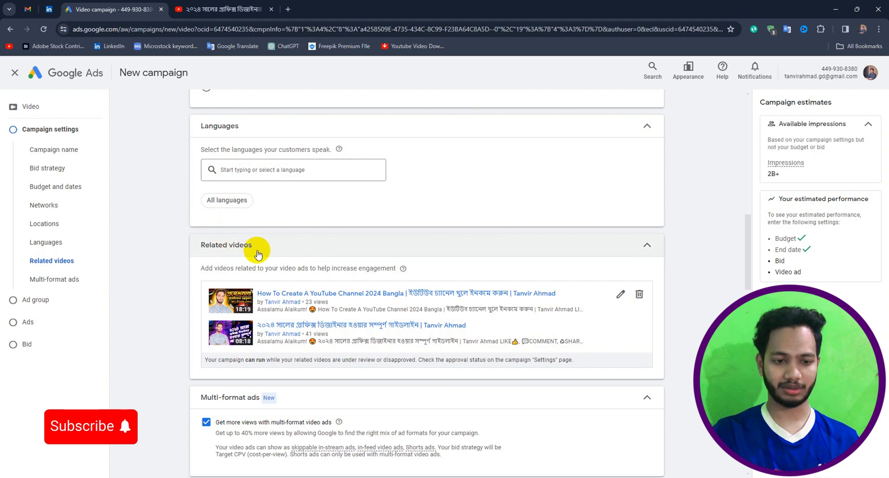
# Step: Expand the additional campaign settings and review the device targeting and frequency capping options
pyautogui.scroll(-3, 236, 250)
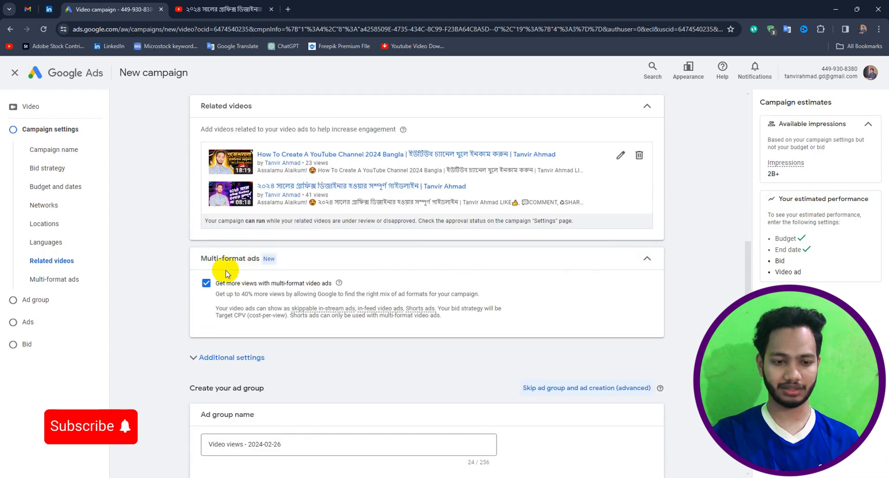
pyautogui.scroll(-2, 445, 270)
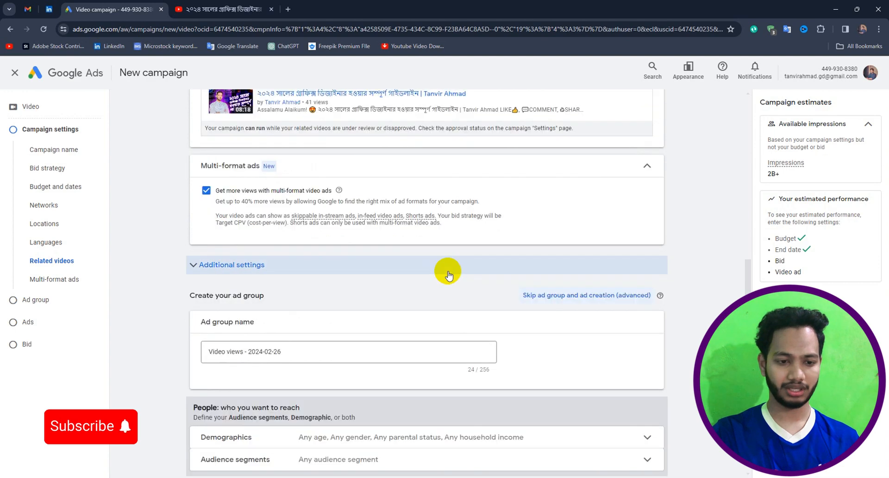
pyautogui.click(235, 264)
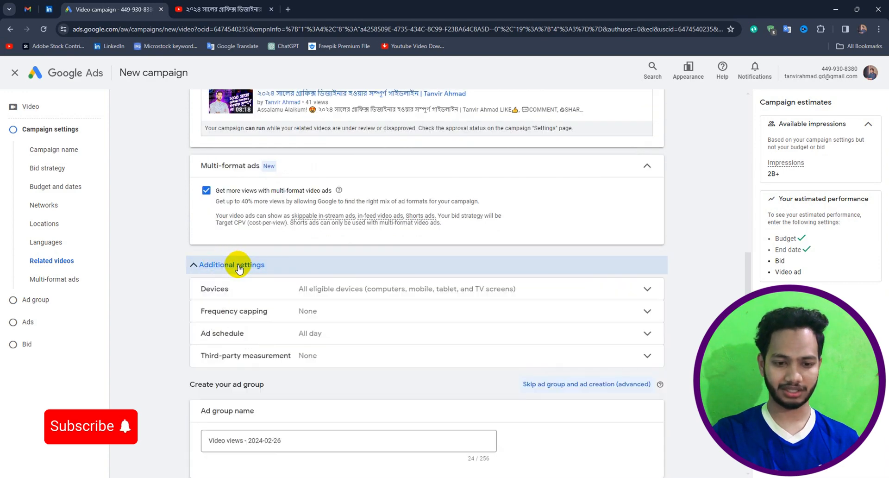
pyautogui.click(391, 298)
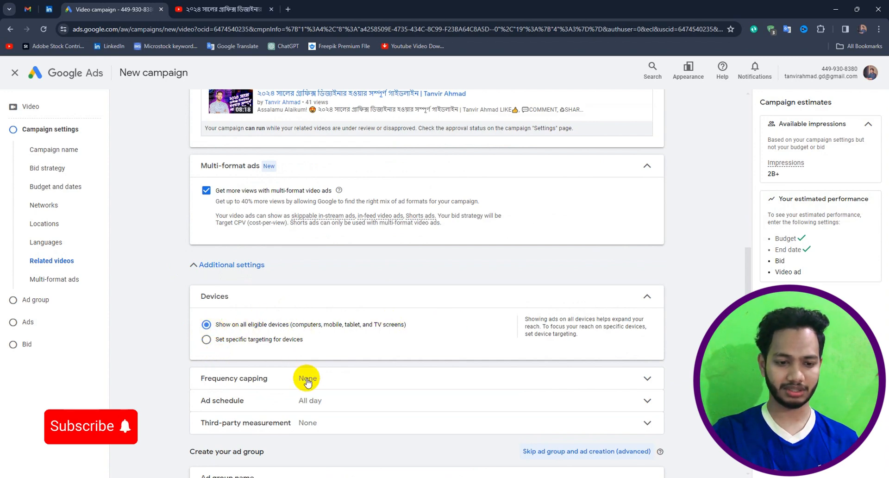
pyautogui.scroll(-2, 297, 370)
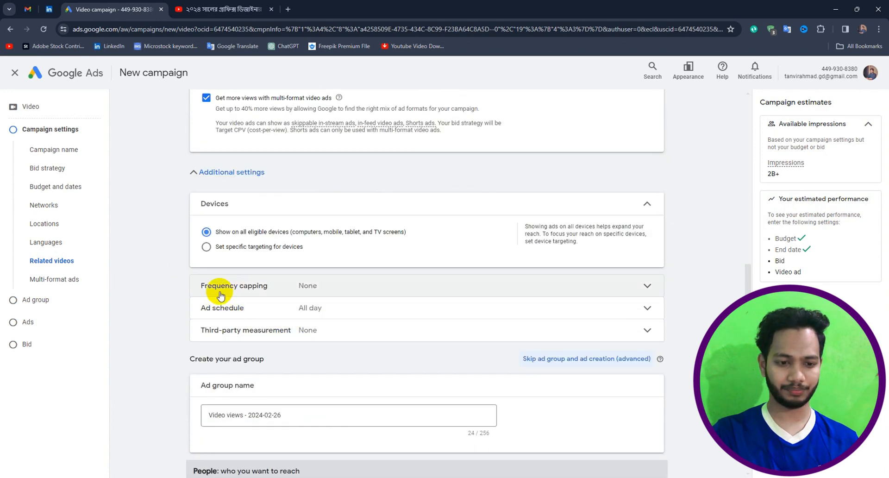
pyautogui.click(321, 291)
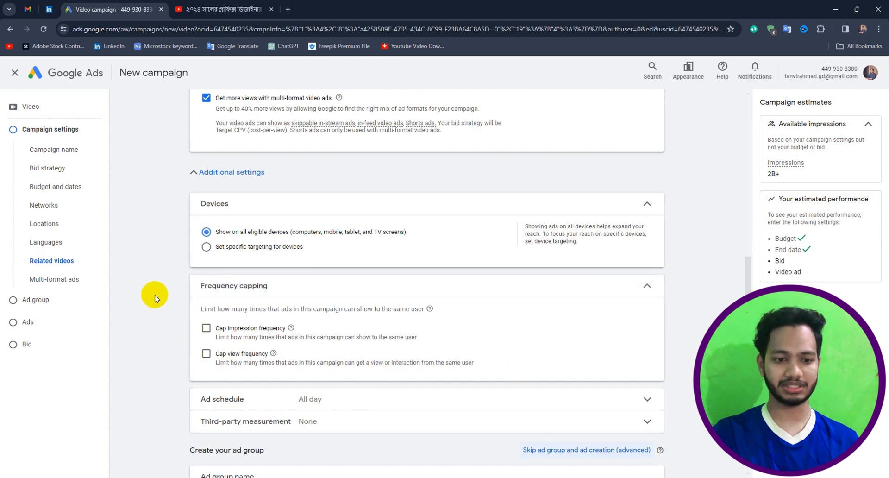
pyautogui.click(284, 290)
# Step: Review the day options available in the ad schedule and collapse the schedule without changing it
pyautogui.scroll(-2, 277, 296)
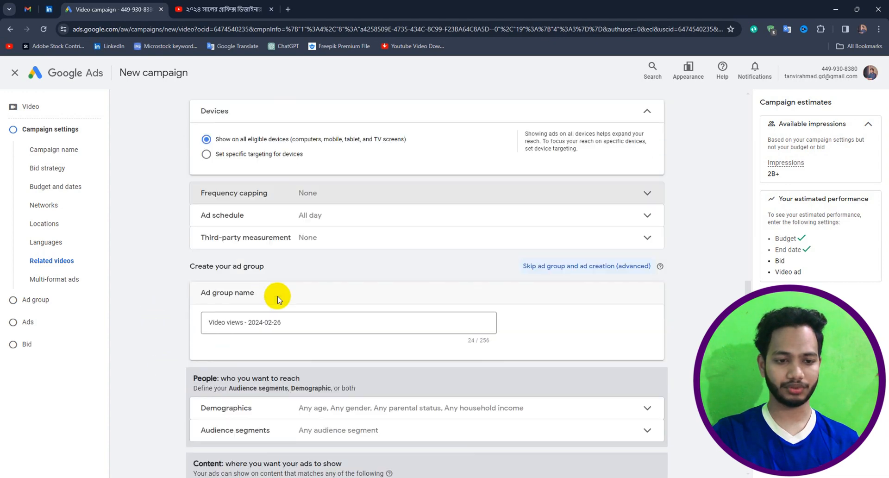
pyautogui.click(278, 219)
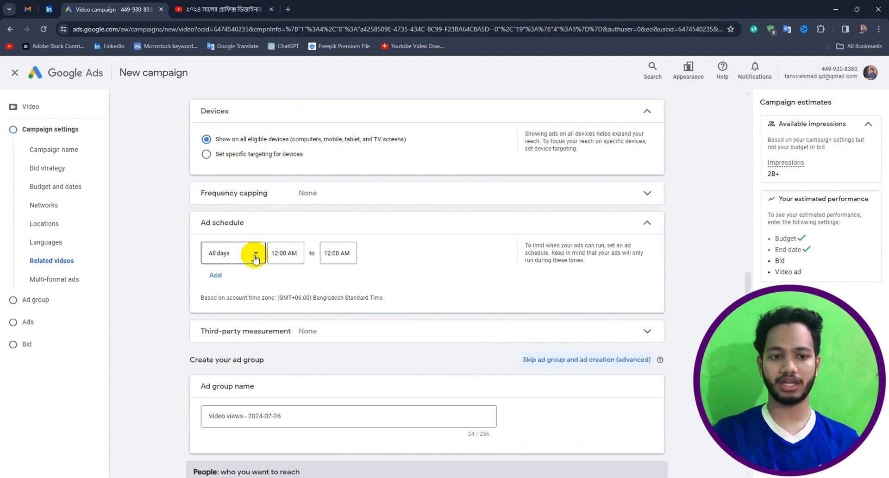
pyautogui.click(224, 258)
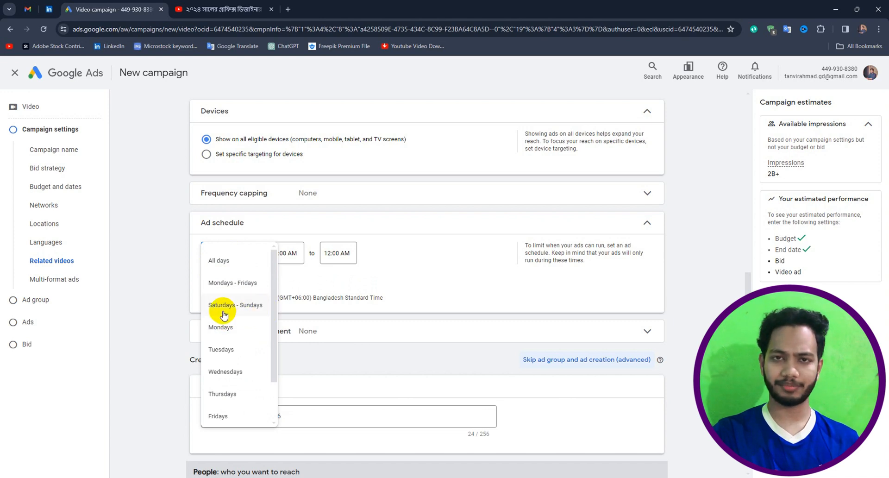
pyautogui.scroll(-3, 243, 324)
pyautogui.click(178, 265)
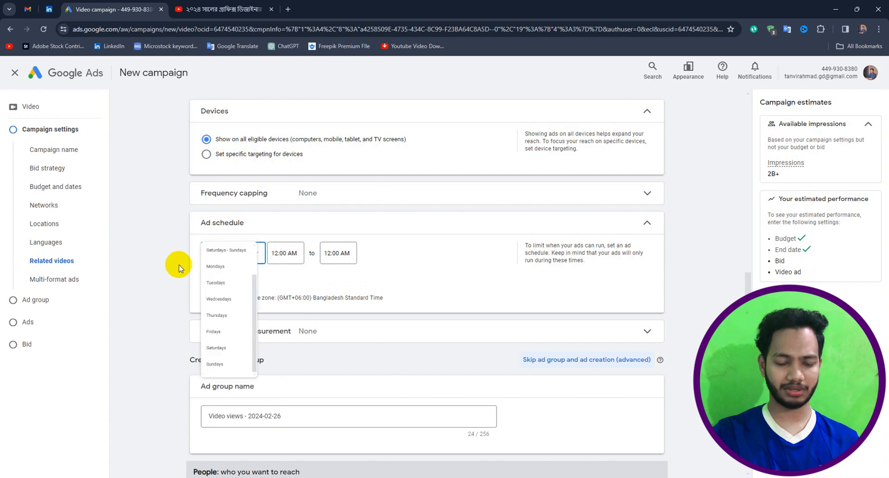
pyautogui.scroll(-2, 238, 293)
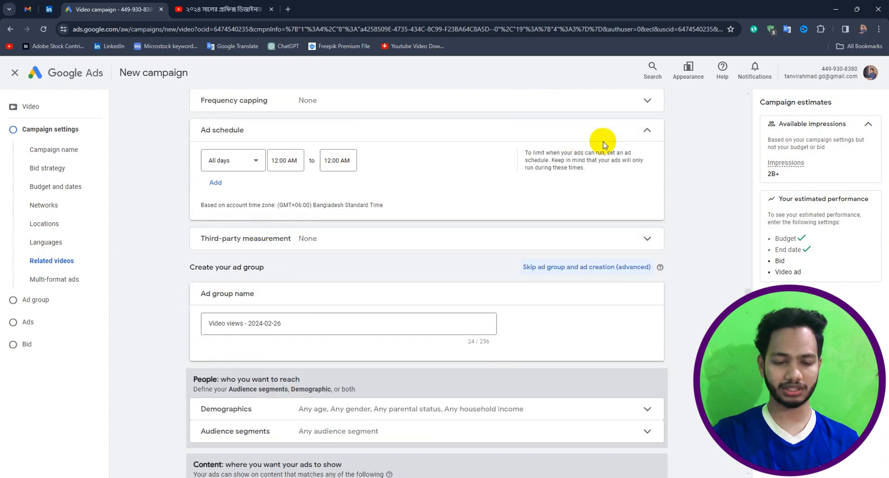
pyautogui.click(506, 134)
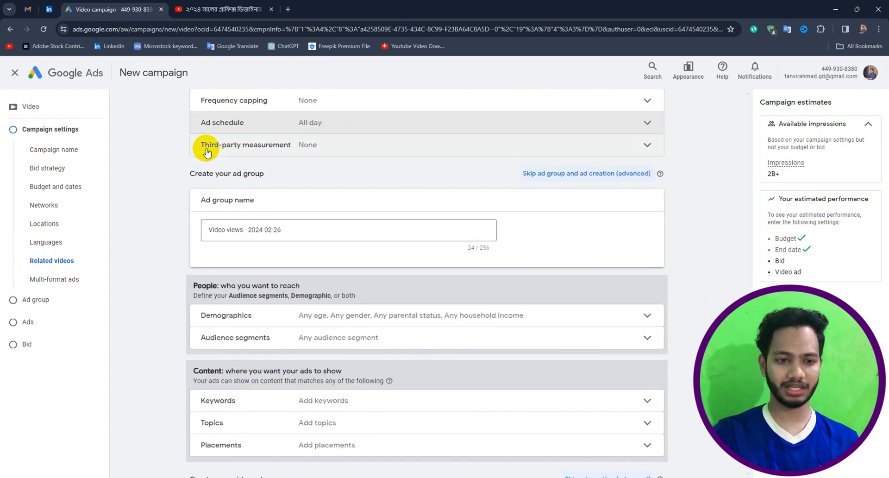
# Step: Review the third-party measurement setting, collapse it and look at the ad group creation section
pyautogui.click(327, 147)
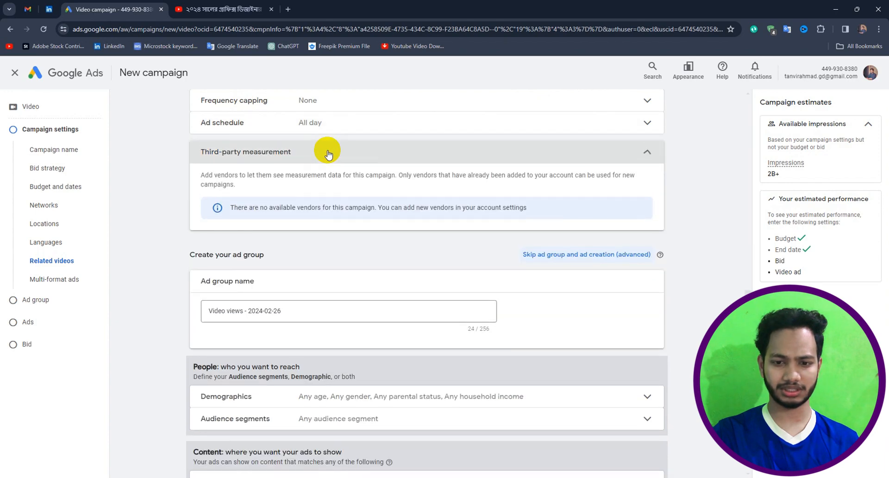
pyautogui.click(630, 160)
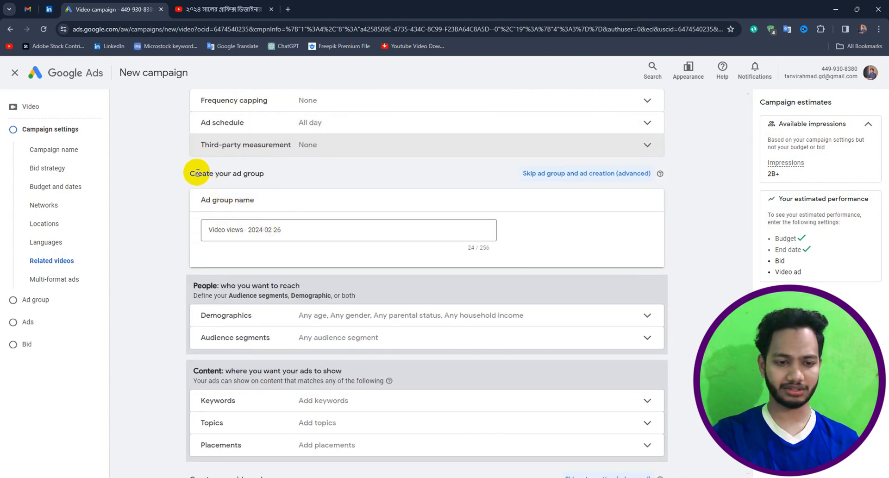
pyautogui.moveTo(194, 173); pyautogui.dragTo(255, 173)
pyautogui.click(285, 175)
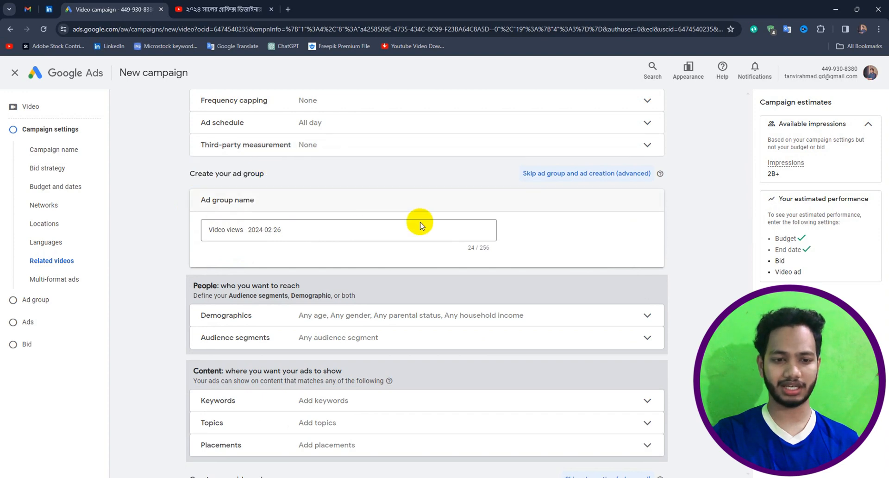
# Step: Add "demo" in front of the existing ad group name
pyautogui.scroll(-2, 419, 222)
pyautogui.click(212, 135)
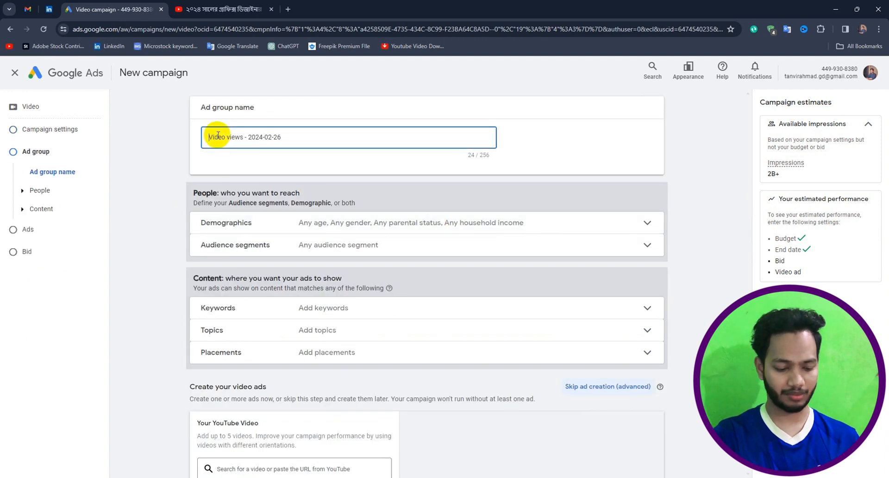
pyautogui.write('demo')
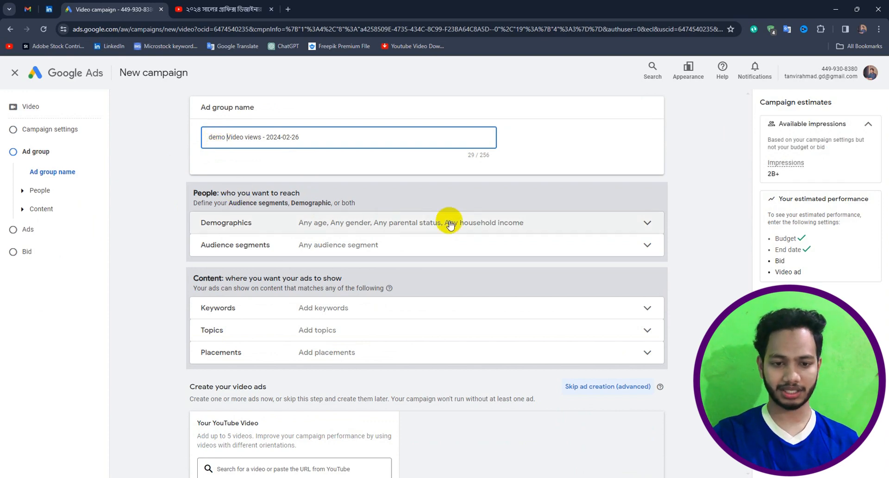
# Step: Exclude the age groups 45 - 54, 55 - 64 and 65+ from the ad group's demographic targeting and collapse the demographics
pyautogui.click(465, 223)
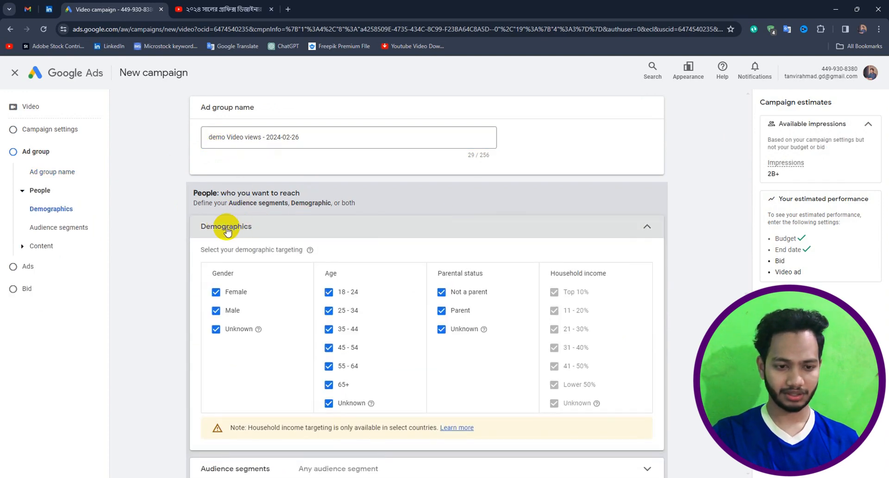
pyautogui.scroll(-1, 285, 255)
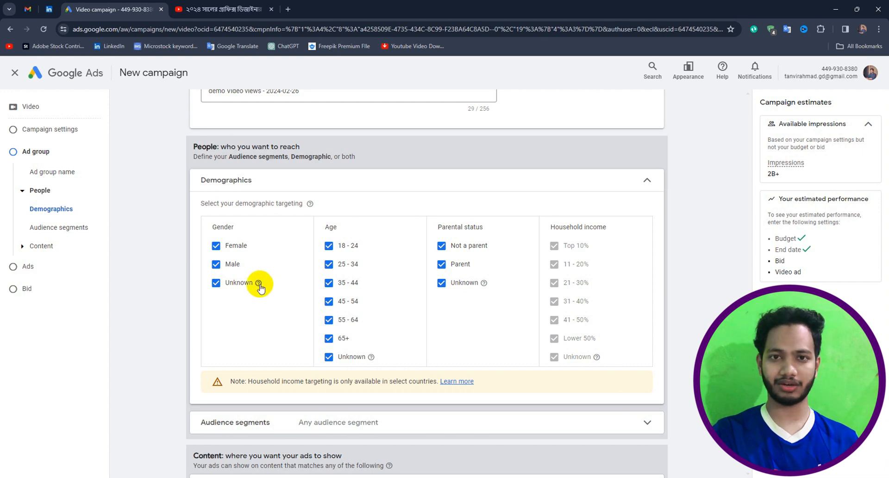
pyautogui.moveTo(259, 283)
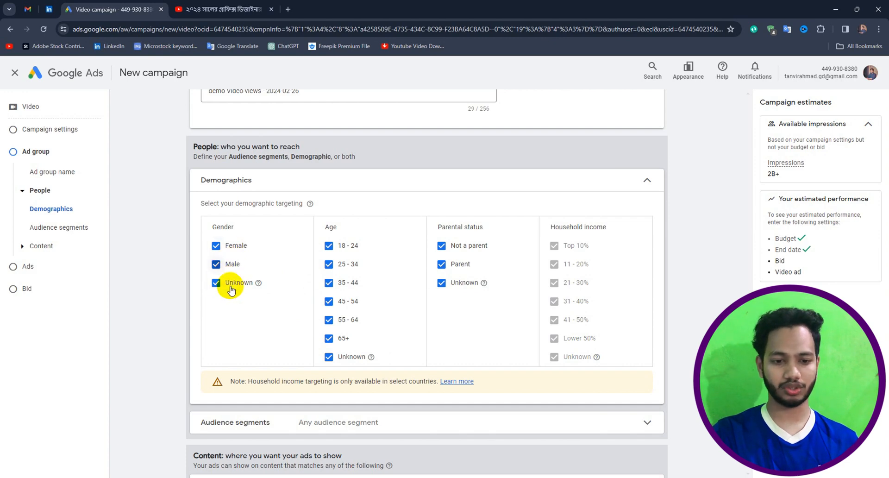
pyautogui.click(330, 339)
pyautogui.click(329, 319)
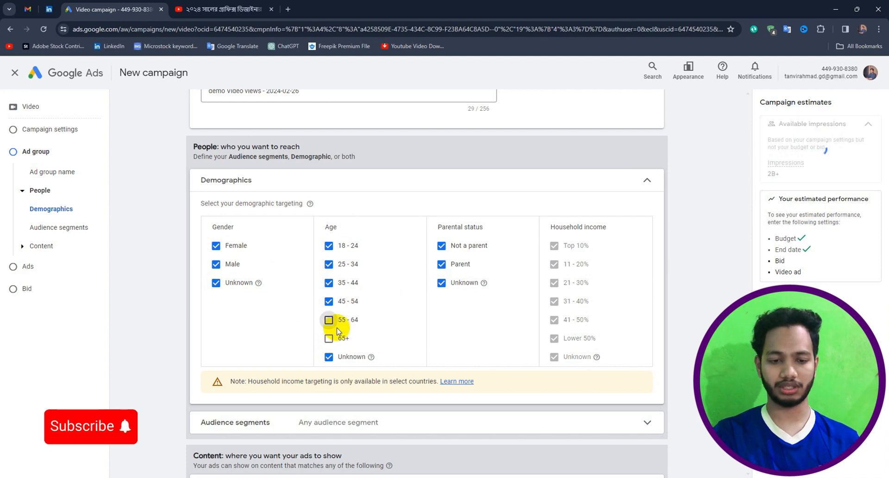
pyautogui.click(350, 304)
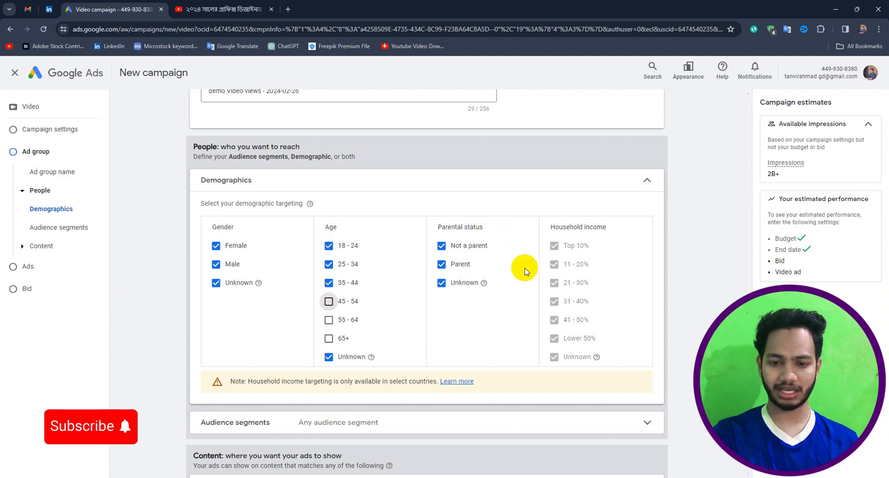
pyautogui.scroll(-5, 458, 308)
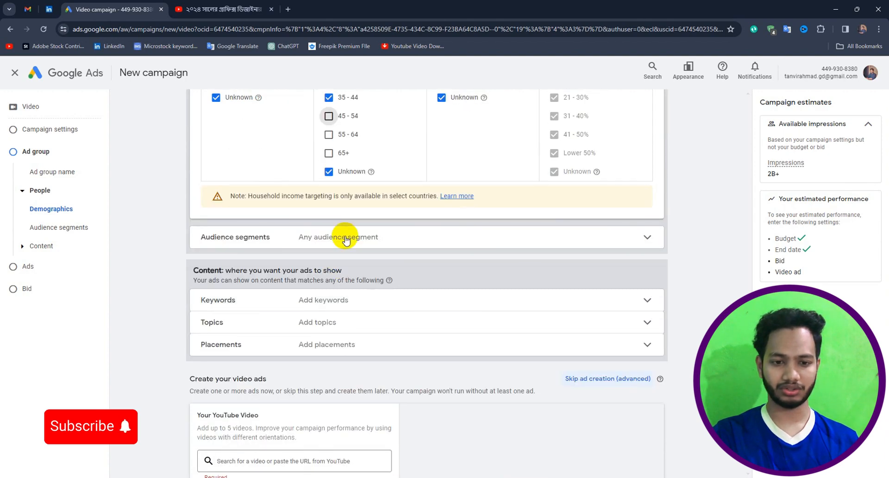
pyautogui.scroll(5, 366, 236)
pyautogui.click(399, 184)
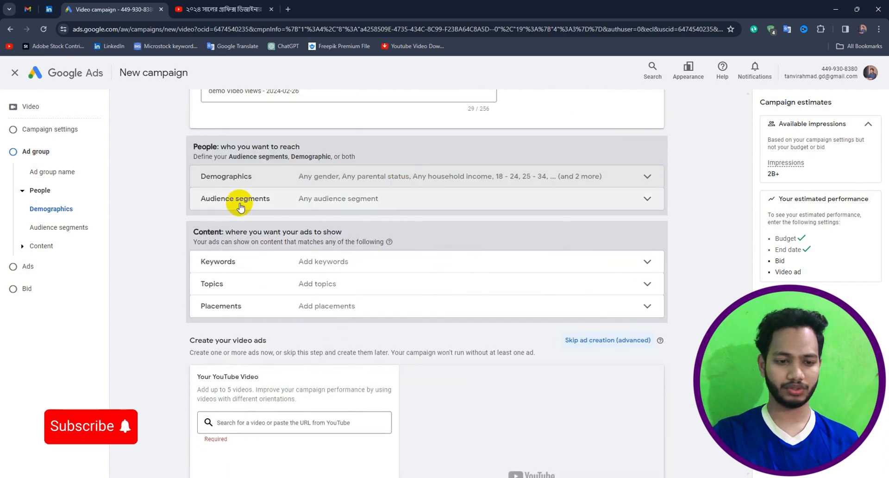
# Step: Search audience segments for "graphic design" and select Graphic Design Services, Online Graphic Design Tools, Designs and Design Contests, and Graphic Design Courses
pyautogui.click(244, 200)
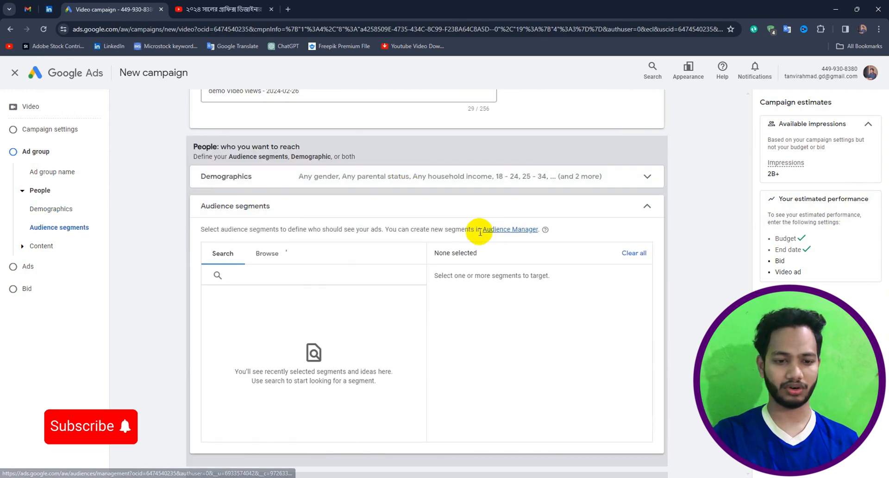
pyautogui.click(284, 279)
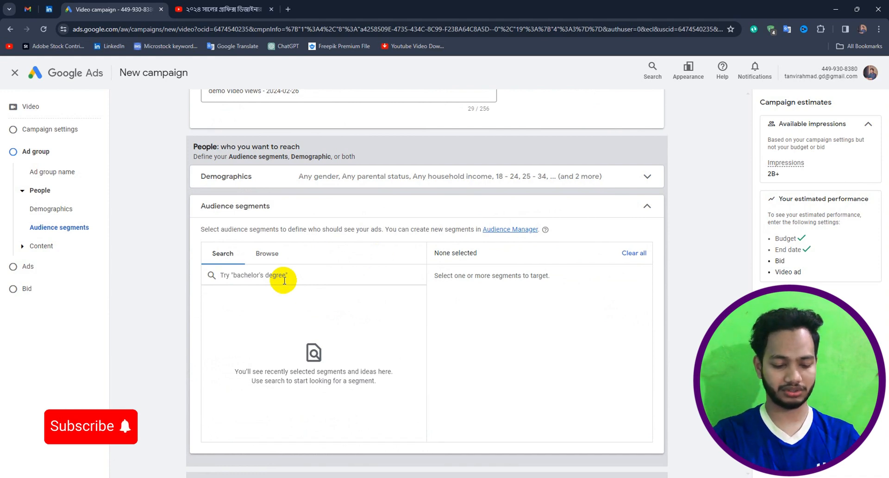
pyautogui.write('graphic')
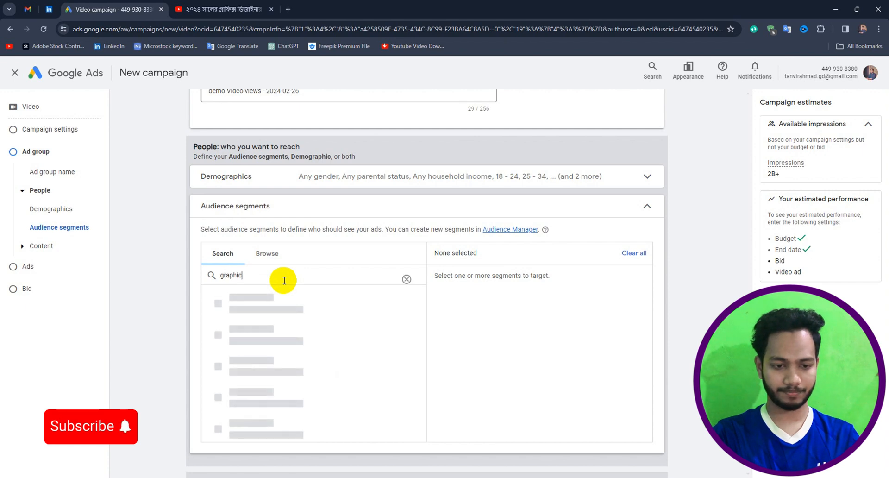
pyautogui.write(' design')
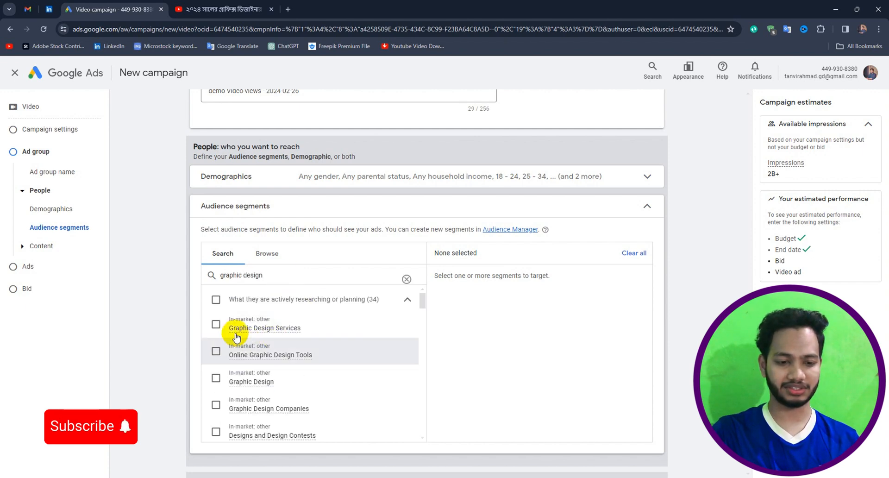
pyautogui.click(216, 351)
pyautogui.scroll(-3, 217, 347)
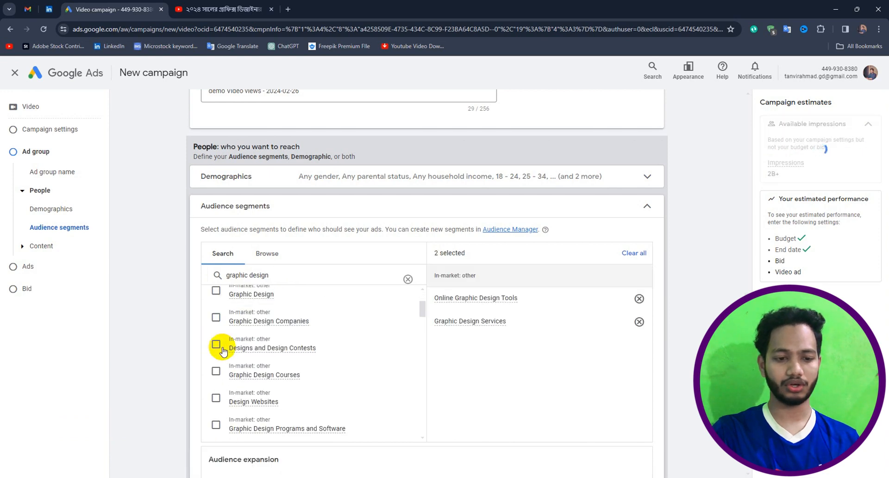
pyautogui.click(216, 294)
pyautogui.click(220, 324)
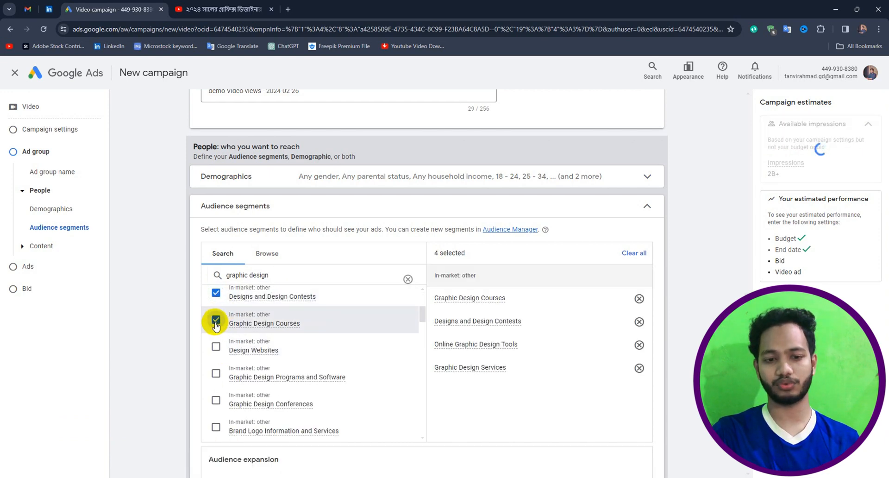
pyautogui.scroll(1, 291, 325)
pyautogui.scroll(1, 291, 325)
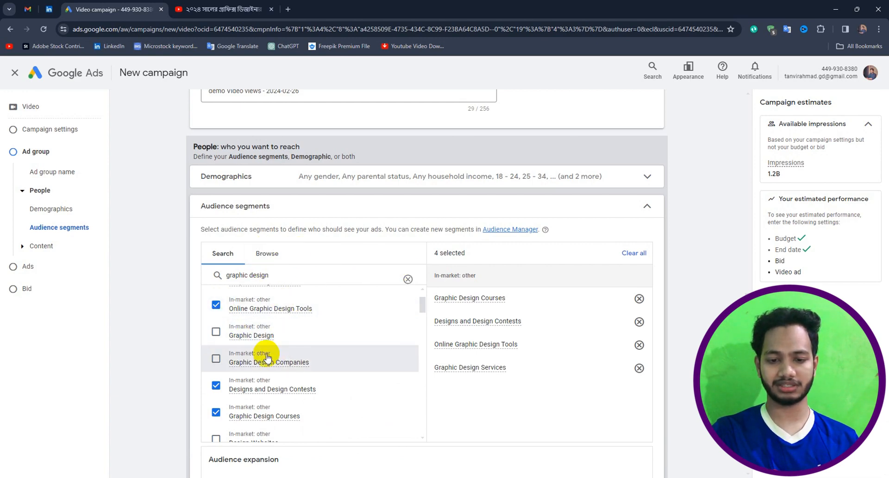
# Step: Clear all selected audience segments and collapse the audience segments section
pyautogui.click(634, 257)
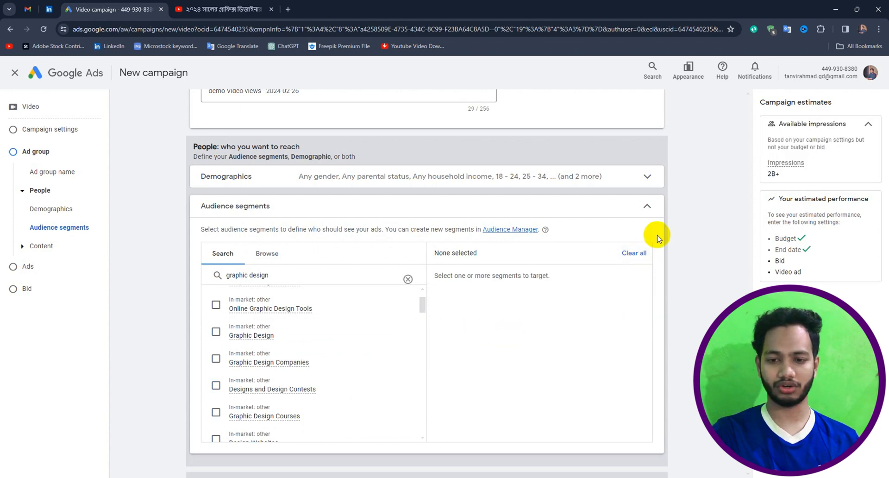
pyautogui.click(648, 207)
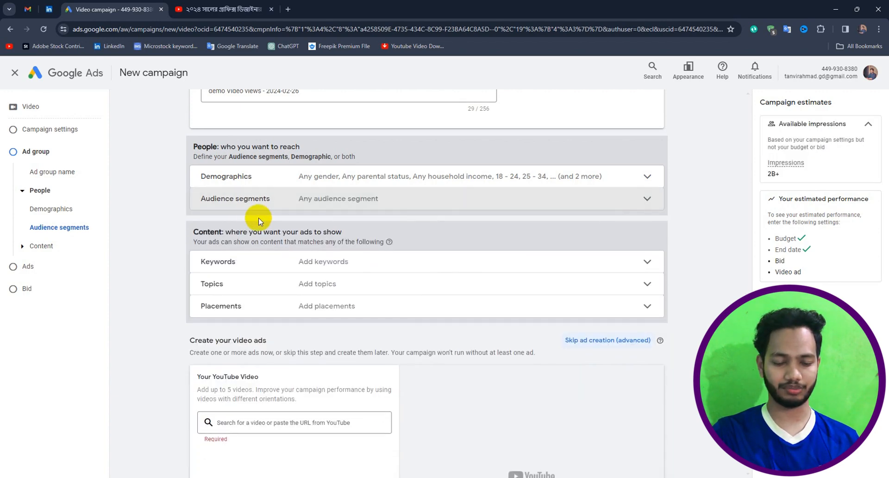
# Step: Open the ad group's keyword entry, switch to the YouTube video page and copy all of the video's tags
pyautogui.click(294, 263)
pyautogui.click(293, 327)
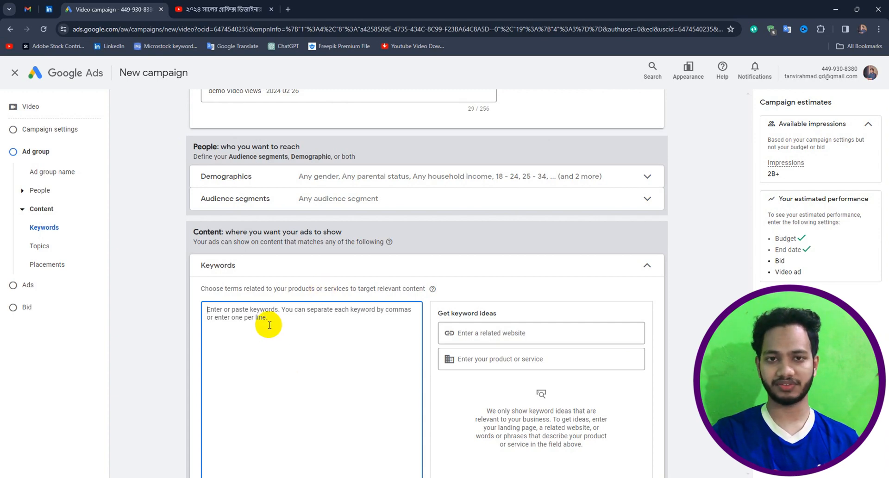
pyautogui.click(232, 9)
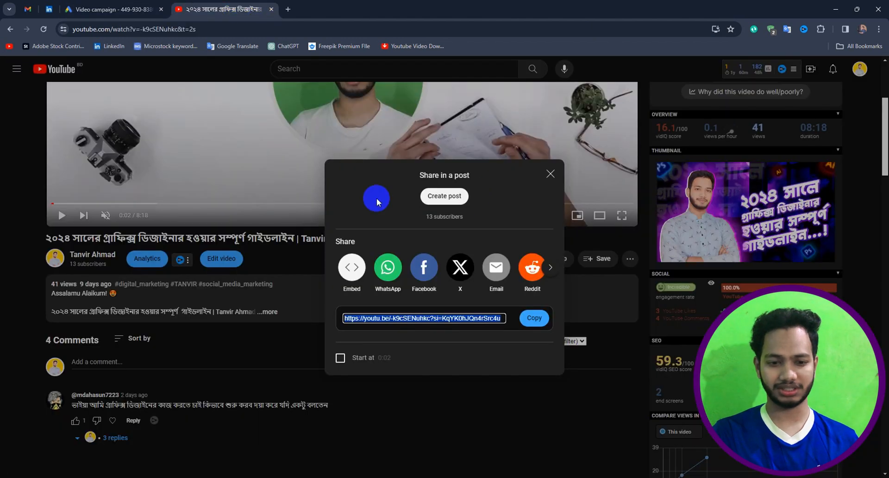
pyautogui.click(57, 207)
pyautogui.scroll(-5, 757, 257)
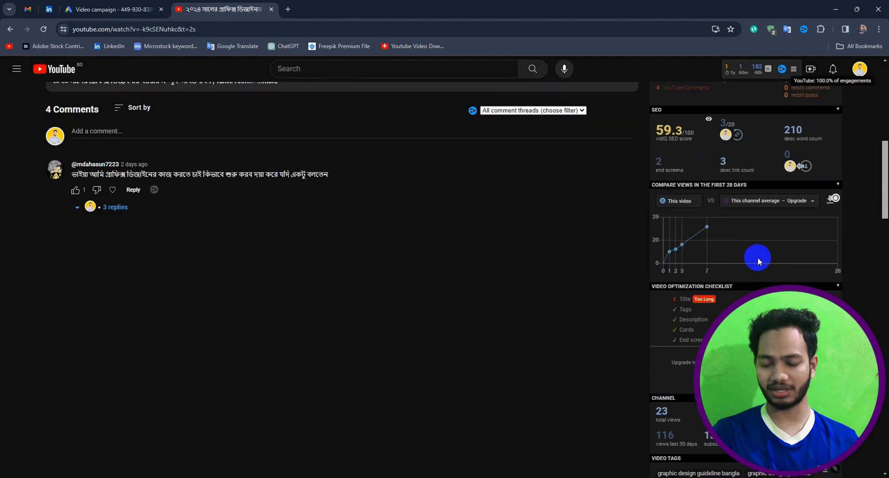
pyautogui.scroll(-4, 836, 278)
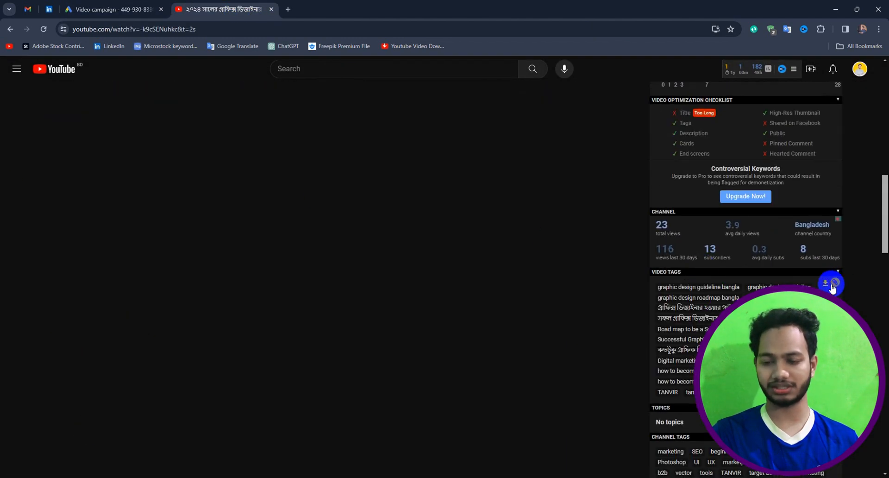
# Step: Return to the Google Ads campaign and paste the copied video tags as the ad group's keywords
pyautogui.click(111, 9)
pyautogui.click(278, 361)
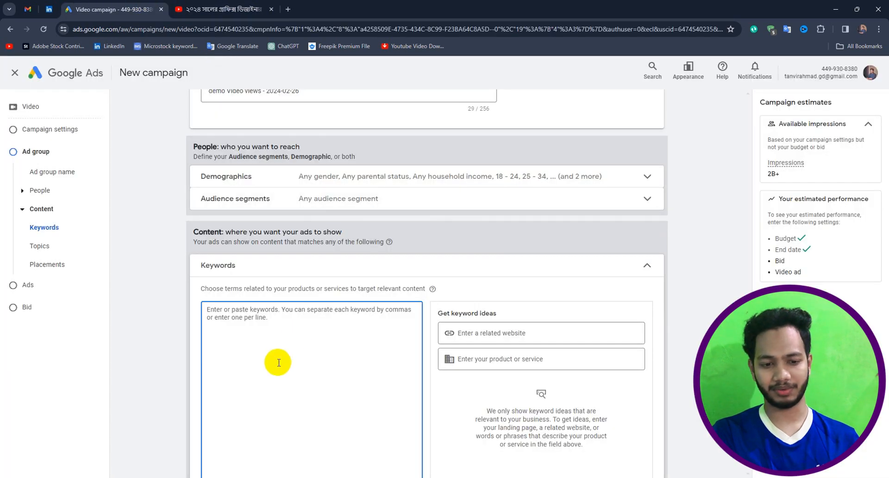
pyautogui.write('graphic design guideline bangla graphic design guideline graphic design roadmap bangla গ্রাফিক ডিজাইন এর আদ্যোপান্ত গ্রাফিক্স ডিজাইনার হওয়ার গাইডলাইন সফল গ্রাফিক্স ডিজাইনার হওয়ার গাইডলাইন Road map to be a Successful Graphic designer Successful Graphic designer Guideline কতটুকু গ্রাফিক ডিজাইন শিখবেন graphic designer Digital marketing vs web development how to become graphic designer how to become a graphic designer in india Tanvir Ahmad TANVIR tanvirahmad2003')
pyautogui.scroll(-2, 287, 352)
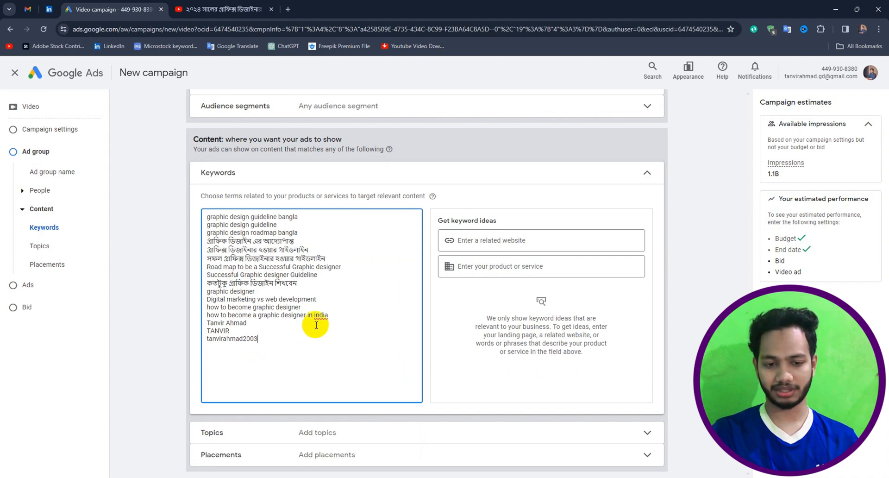
pyautogui.scroll(-3, 328, 321)
pyautogui.scroll(3, 310, 293)
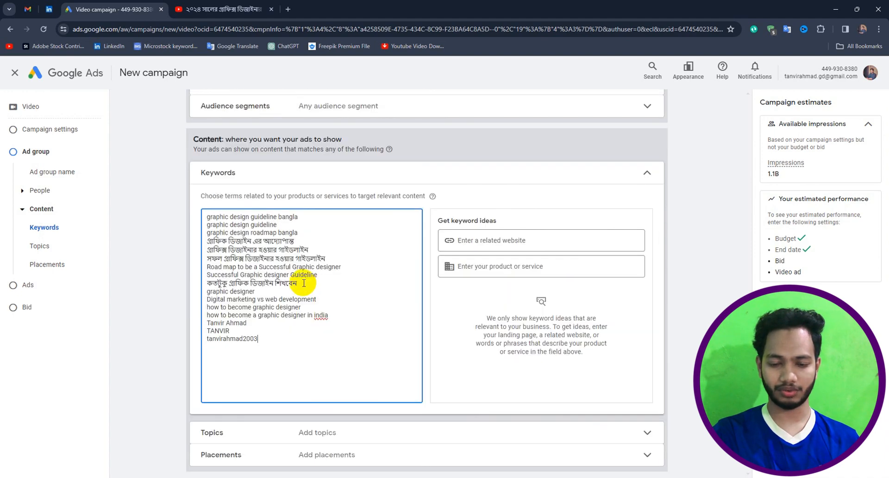
# Step: Search the content topics for "graphic", add the Graphic Design topic under Visual Art & Design and collapse the topics
pyautogui.scroll(-3, 510, 251)
pyautogui.click(258, 293)
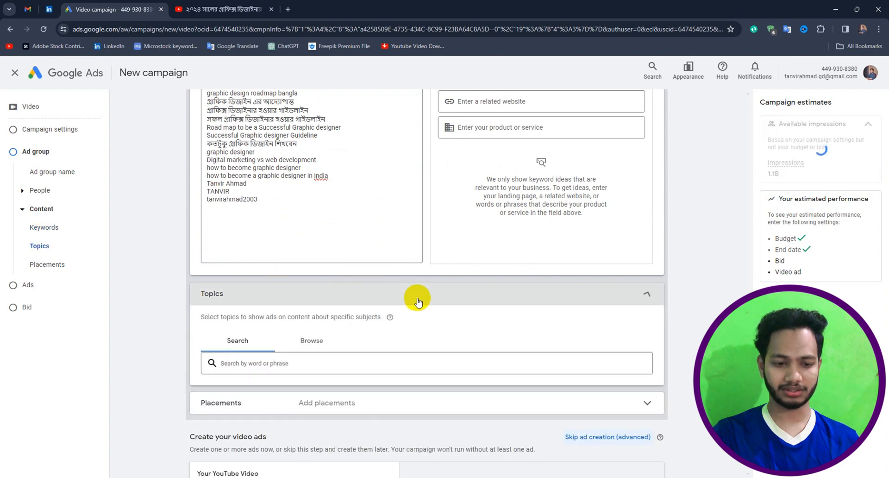
pyautogui.click(267, 317)
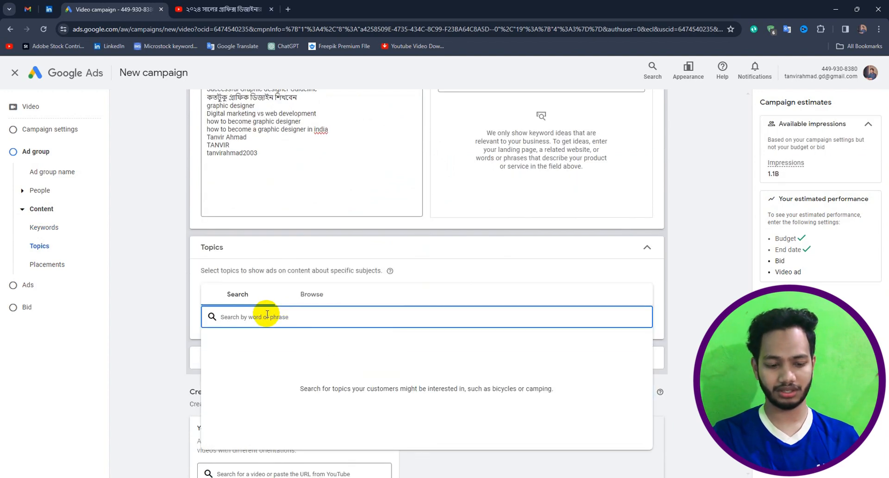
pyautogui.write('gra')
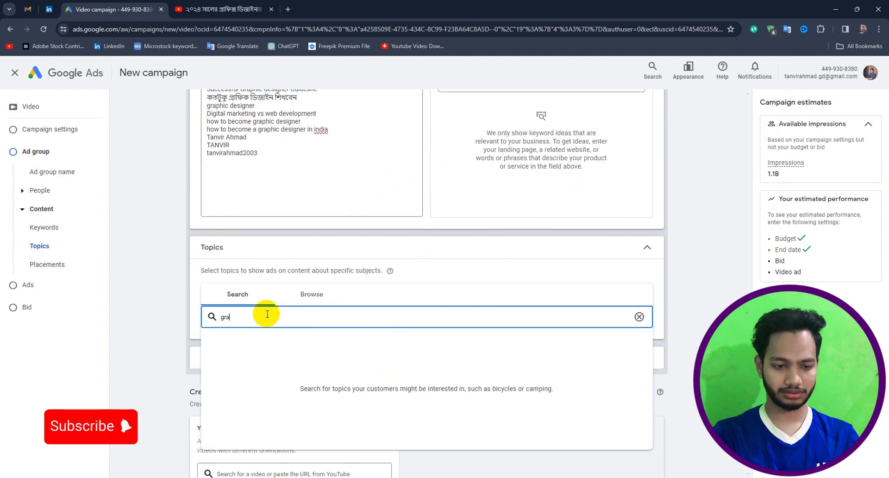
pyautogui.write('phic')
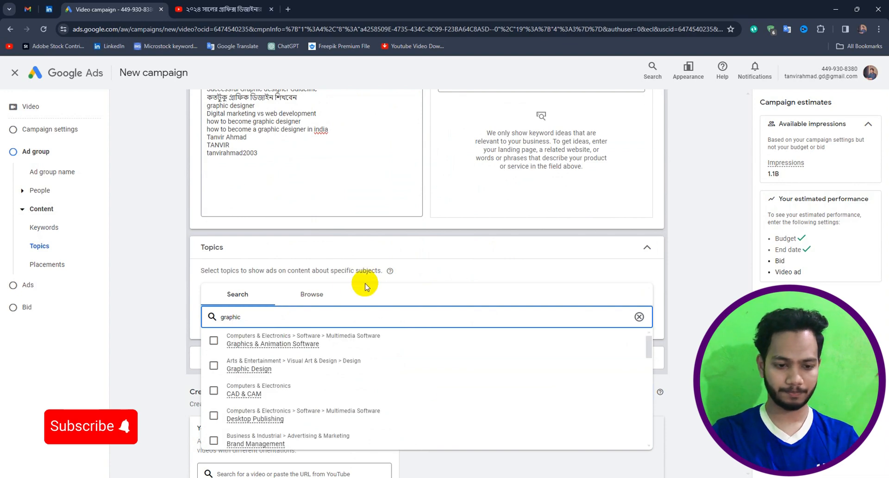
pyautogui.click(220, 366)
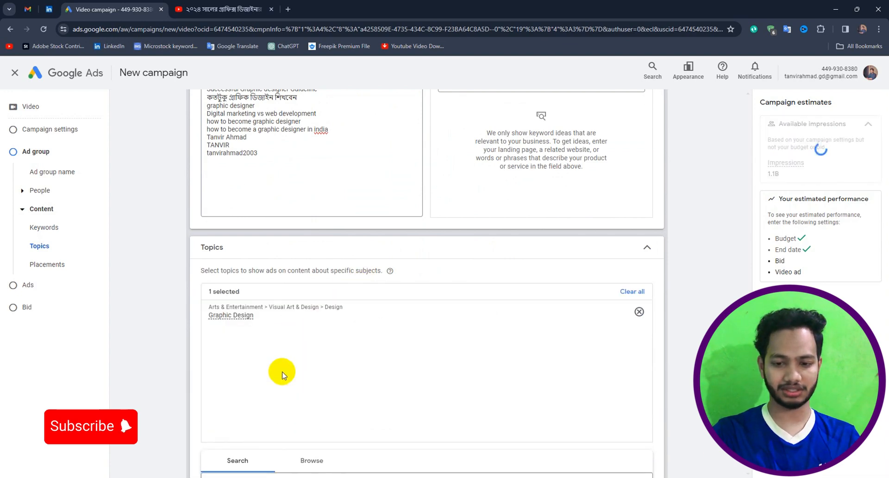
pyautogui.scroll(2, 681, 215)
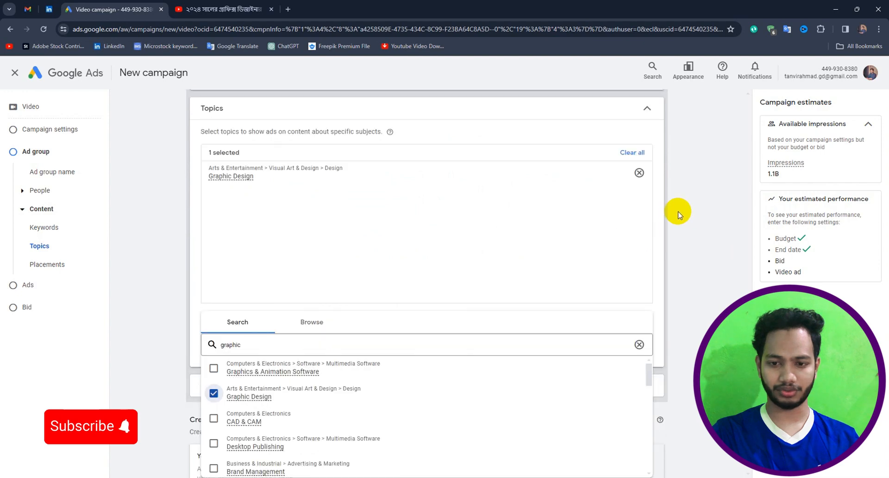
pyautogui.click(645, 109)
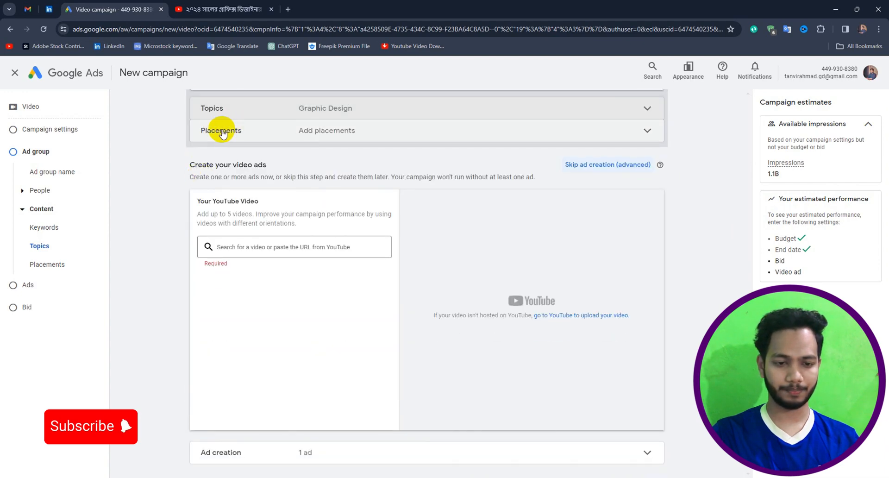
# Step: Review the placement targeting options, including video lineups and YouTube channels, and collapse the placements without adding any
pyautogui.click(221, 128)
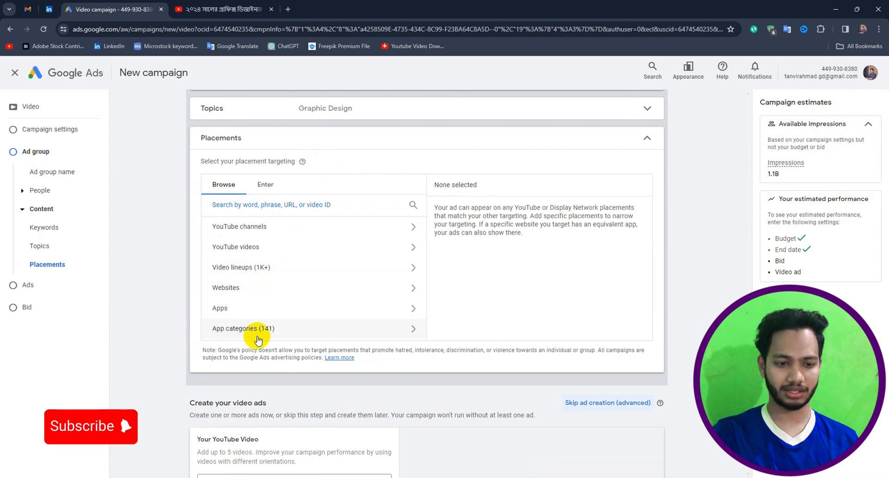
pyautogui.click(273, 269)
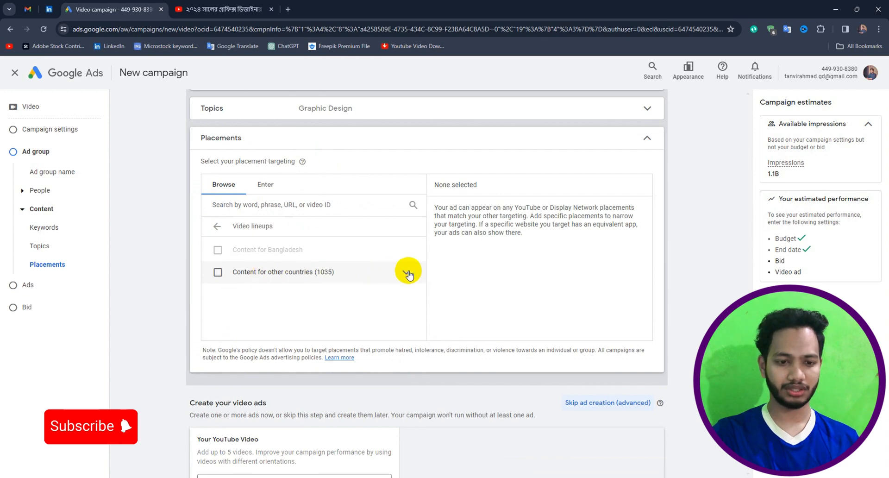
pyautogui.click(216, 226)
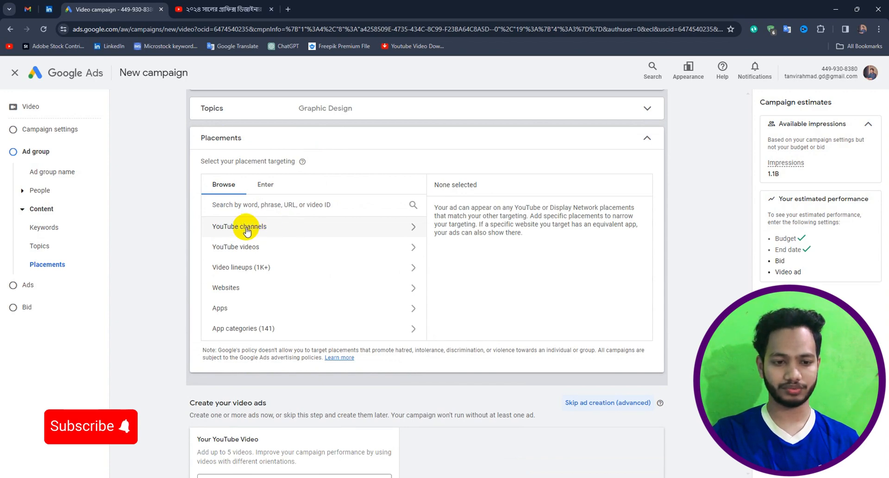
pyautogui.click(307, 227)
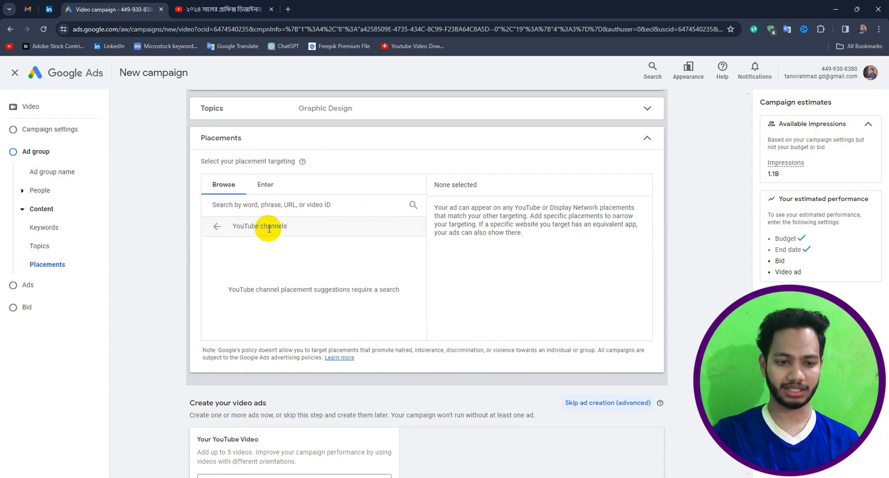
pyautogui.click(215, 227)
pyautogui.click(363, 234)
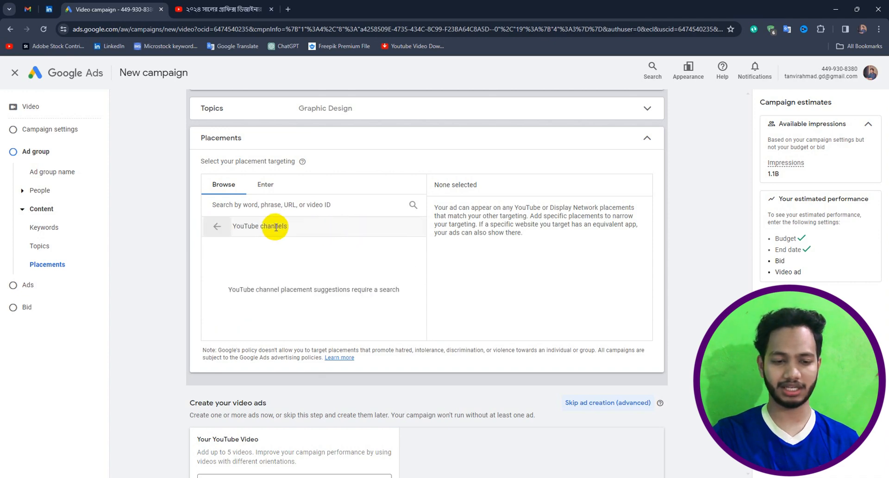
pyautogui.click(273, 205)
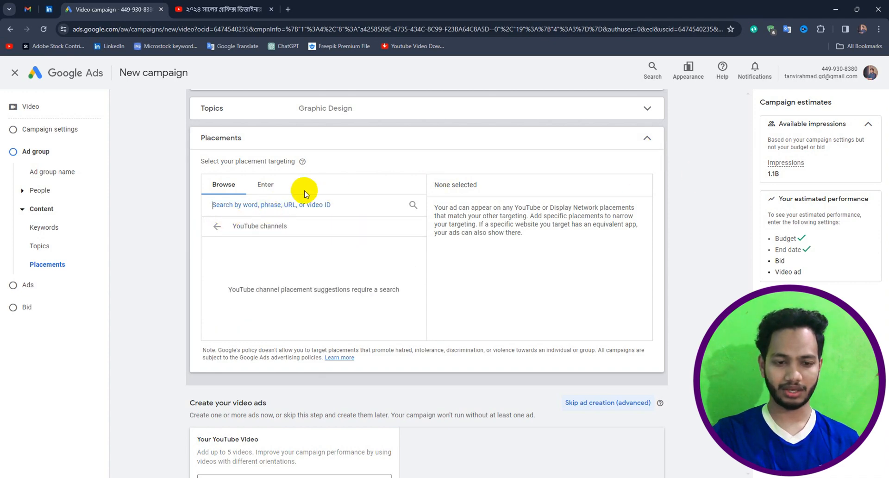
pyautogui.click(267, 184)
pyautogui.click(217, 182)
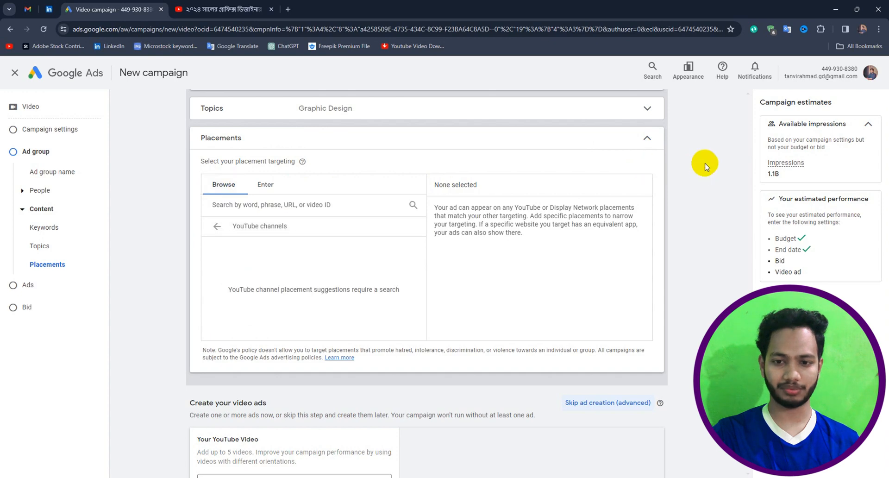
pyautogui.click(647, 137)
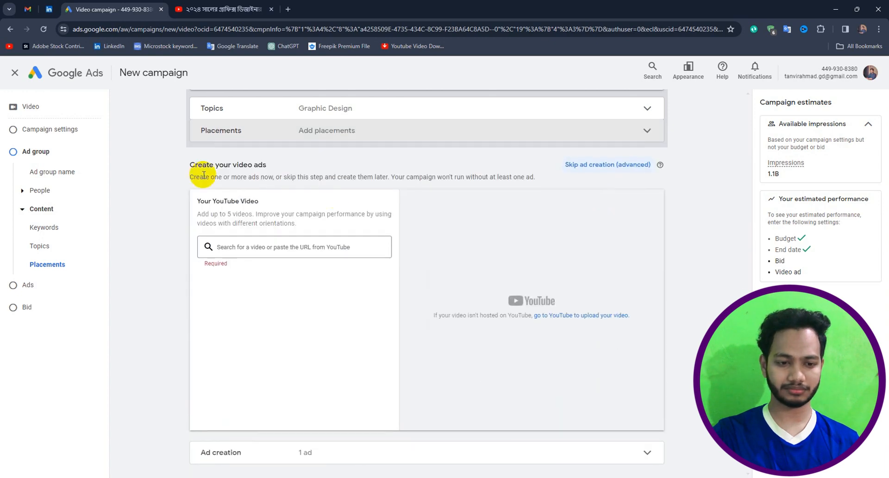
# Step: Switch to YouTube, open the channel's "Graphic Design Idea Generate 2024" video and copy its share link
pyautogui.click(235, 247)
pyautogui.scroll(-5, 270, 256)
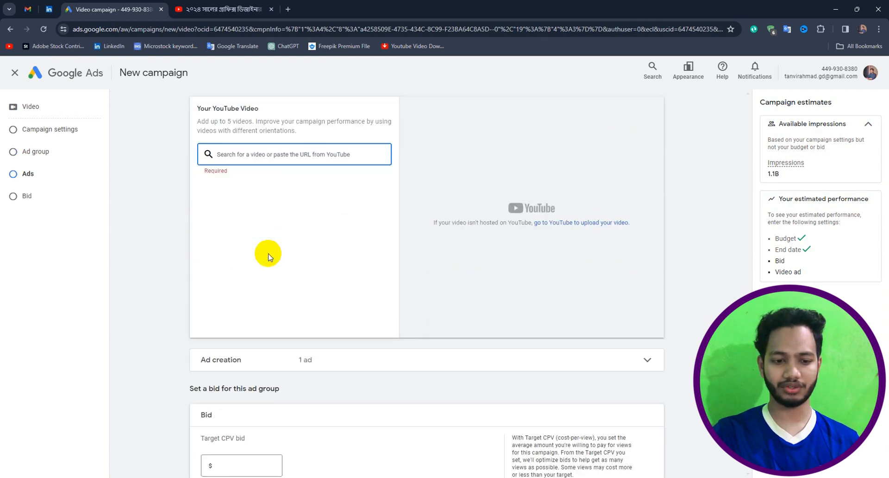
pyautogui.scroll(5, 329, 280)
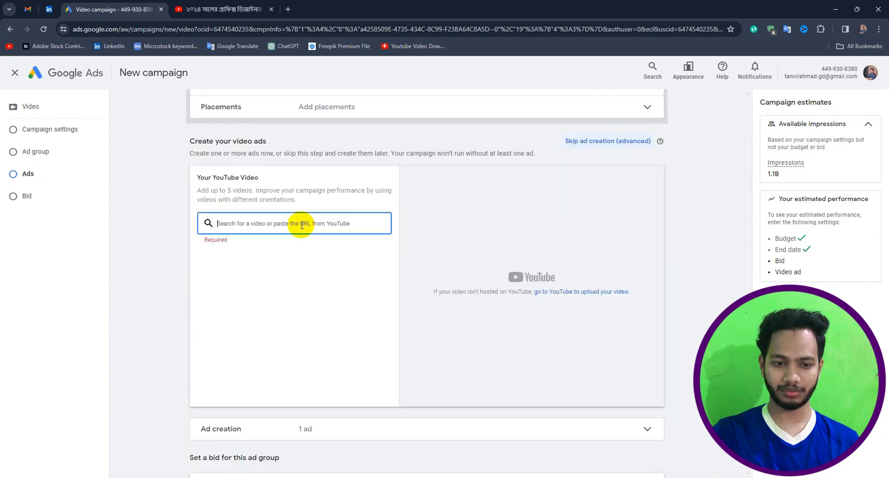
pyautogui.click(233, 10)
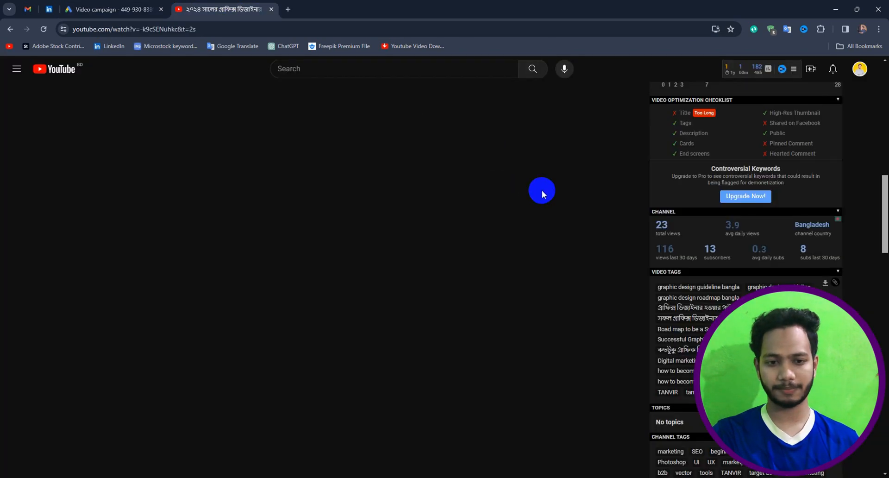
pyautogui.scroll(4, 359, 216)
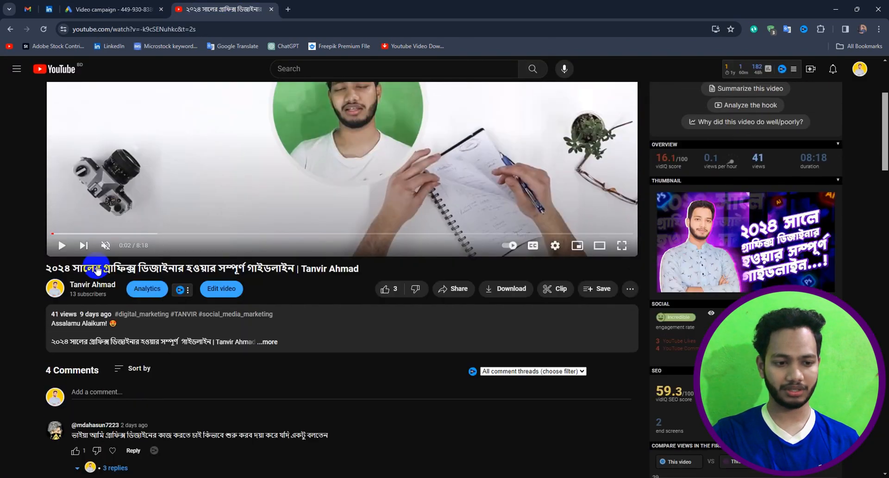
pyautogui.click(53, 306)
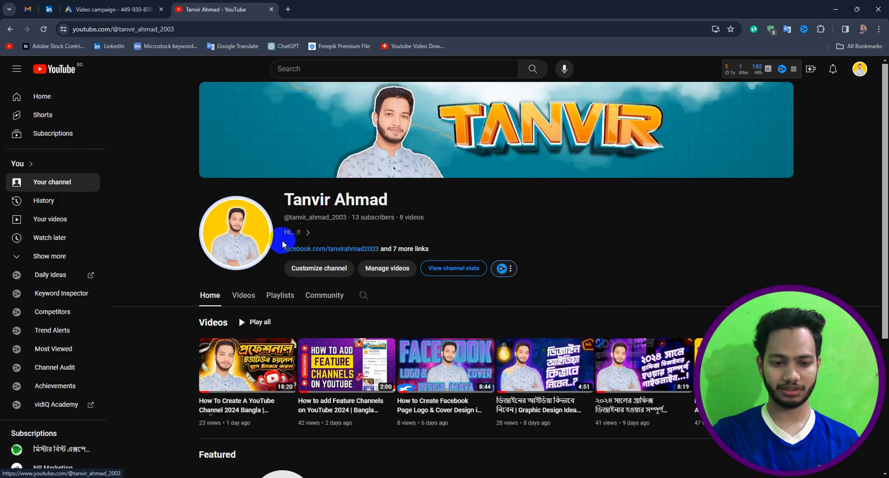
pyautogui.scroll(-2, 324, 250)
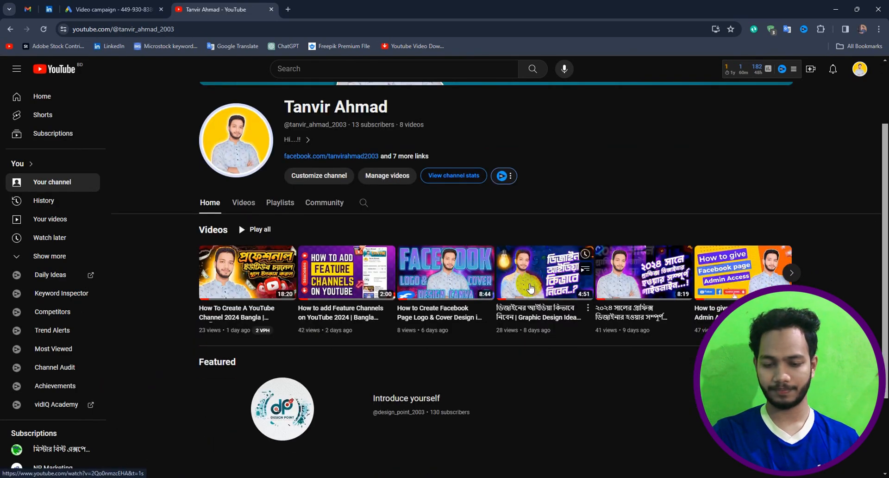
pyautogui.click(531, 289)
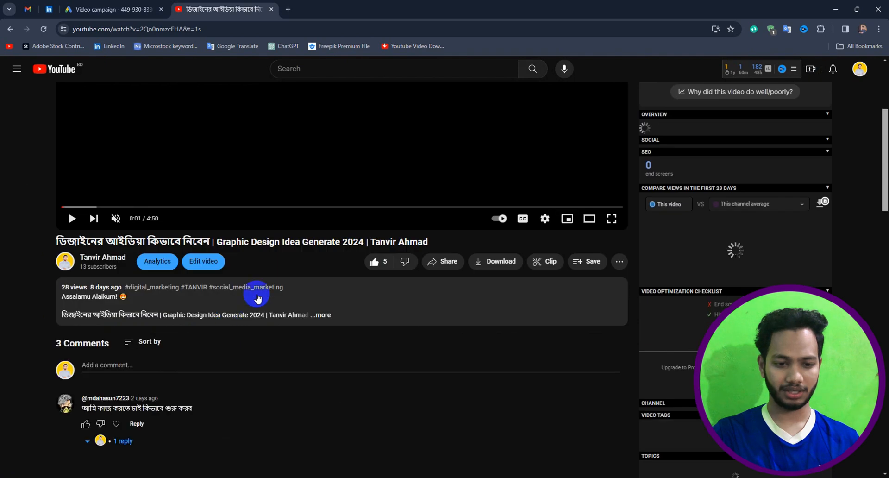
pyautogui.click(443, 262)
pyautogui.click(536, 317)
# Step: Return to the Google Ads campaign and paste the copied link as both the ad's YouTube video and its final URL
pyautogui.click(113, 9)
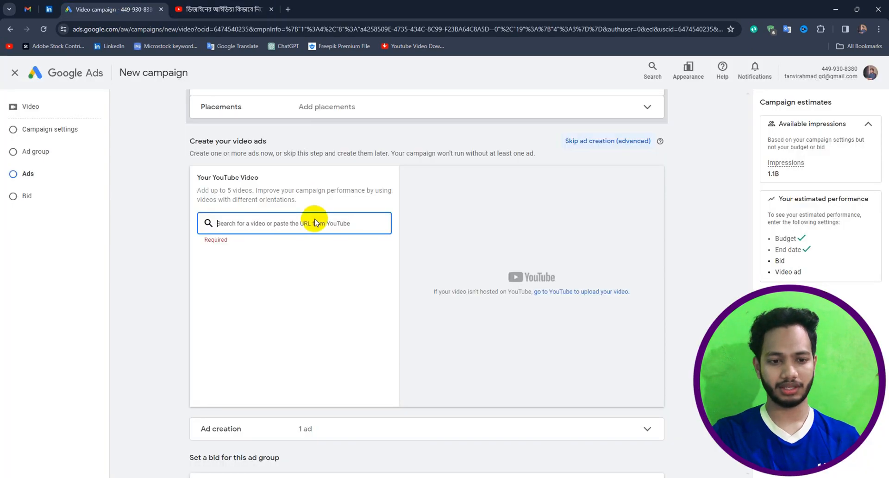
pyautogui.hotkey('ctrl', 'v')
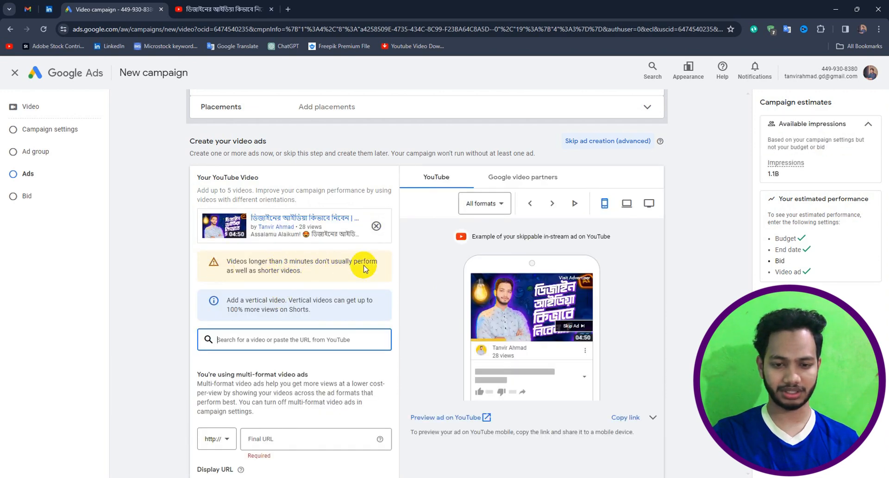
pyautogui.scroll(-3, 300, 318)
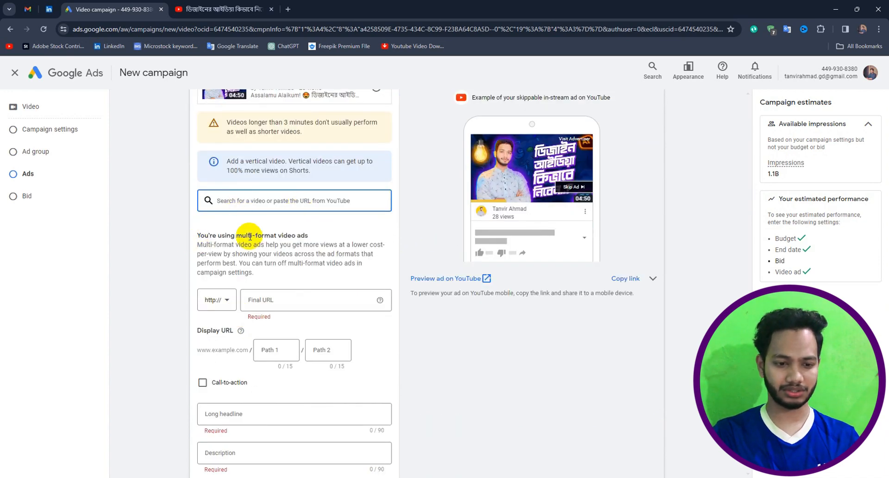
pyautogui.scroll(-2, 235, 246)
pyautogui.click(274, 210)
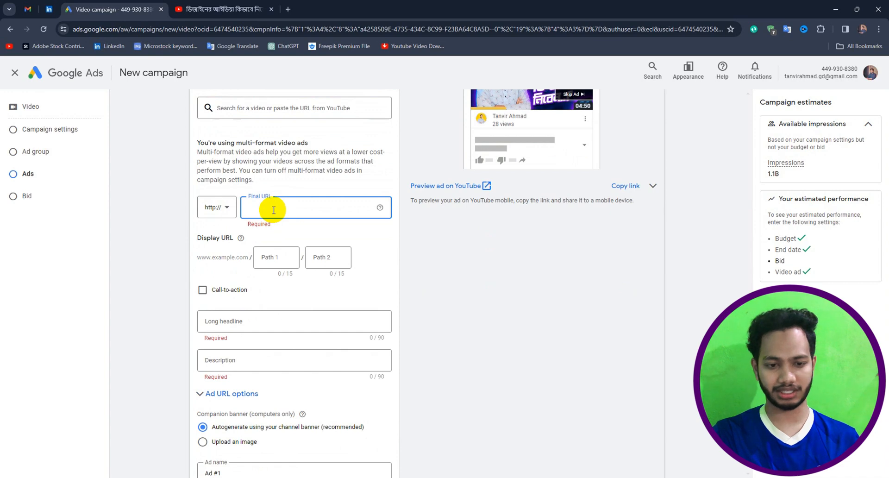
pyautogui.hotkey('ctrl', 'v')
pyautogui.click(273, 259)
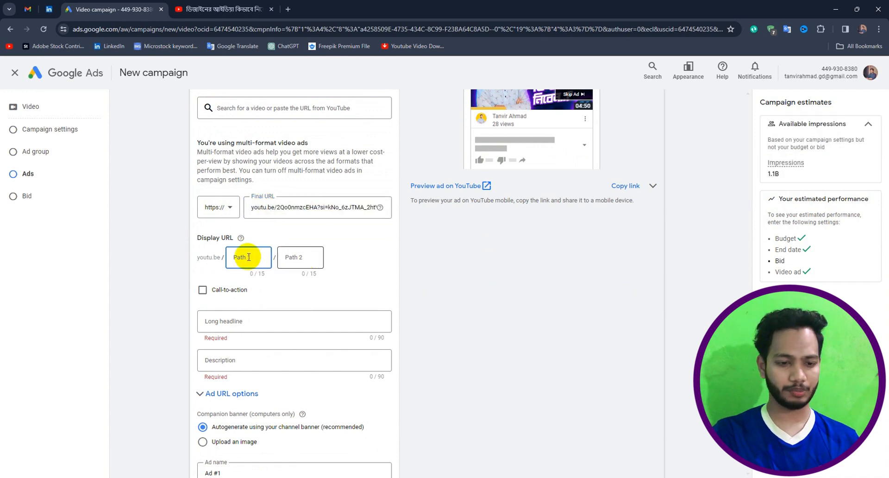
pyautogui.click(294, 255)
pyautogui.click(242, 255)
pyautogui.click(306, 258)
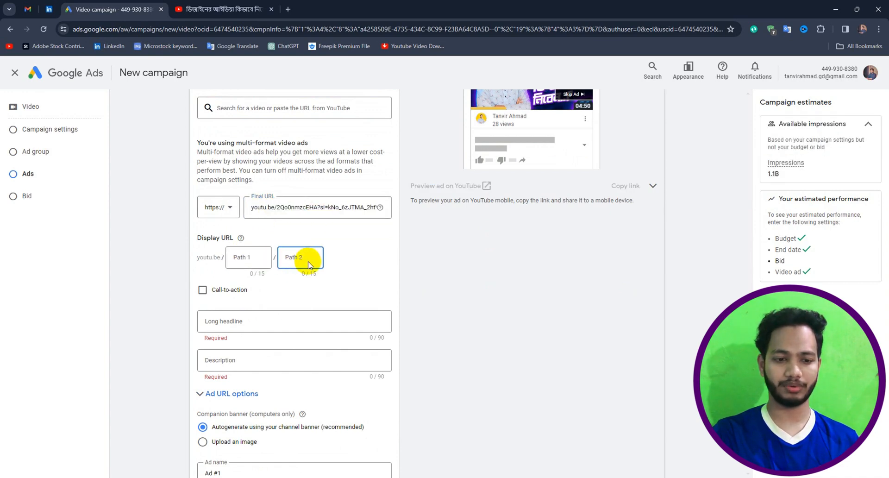
# Step: Enable the ad's call-to-action and set it to "Watch now"
pyautogui.click(203, 290)
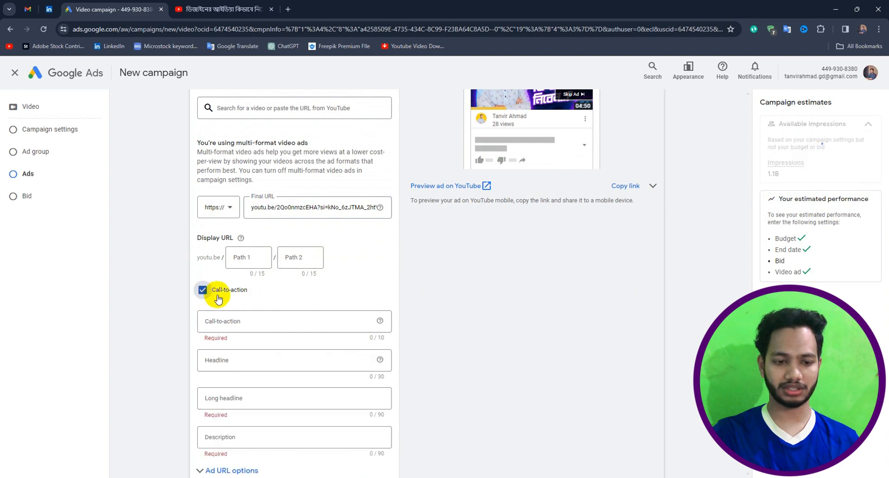
pyautogui.scroll(1, 477, 222)
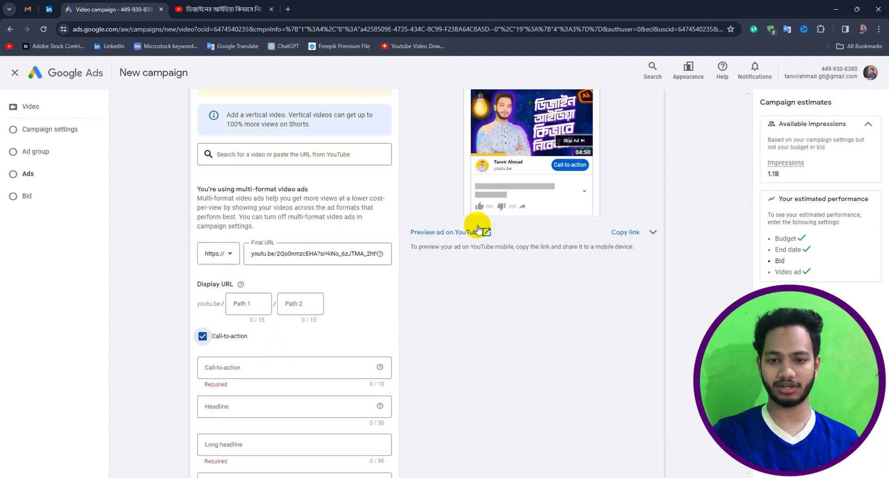
pyautogui.click(264, 366)
pyautogui.moveTo(250, 236); pyautogui.dragTo(239, 267)
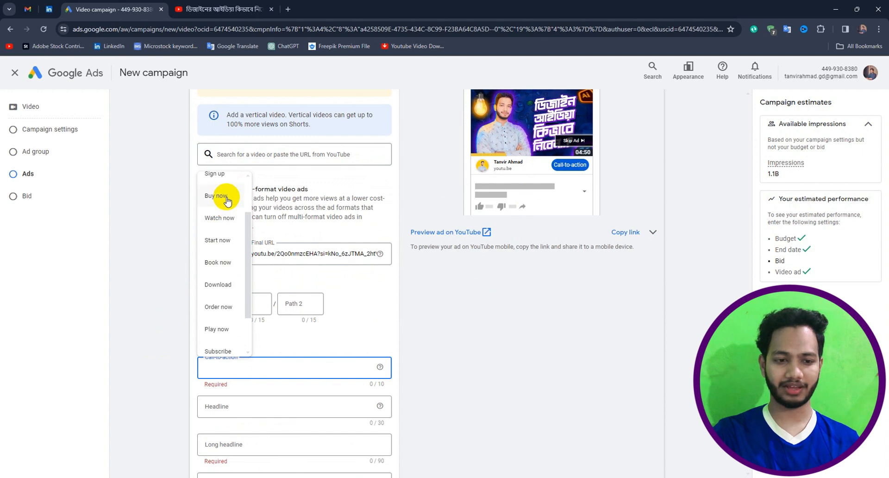
pyautogui.scroll(2, 221, 197)
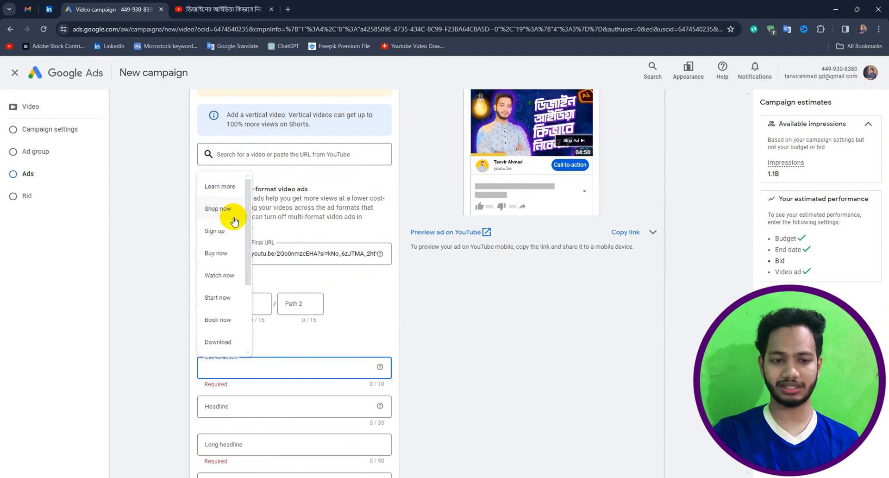
pyautogui.scroll(-1, 227, 284)
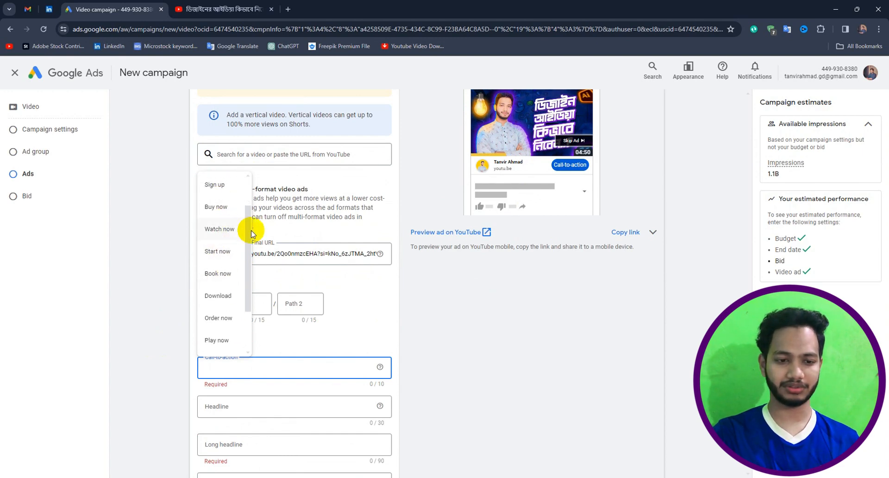
pyautogui.click(221, 230)
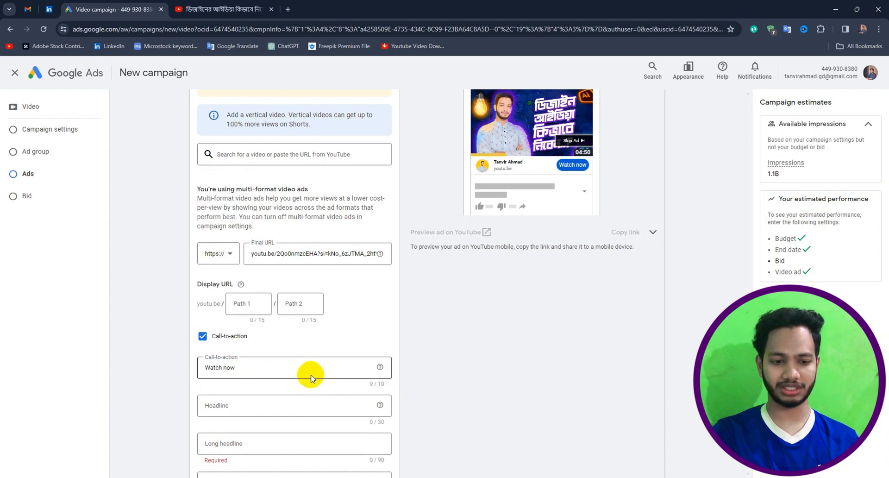
# Step: Enter "graphic design" as the video ad's headline
pyautogui.scroll(-2, 312, 375)
pyautogui.click(250, 314)
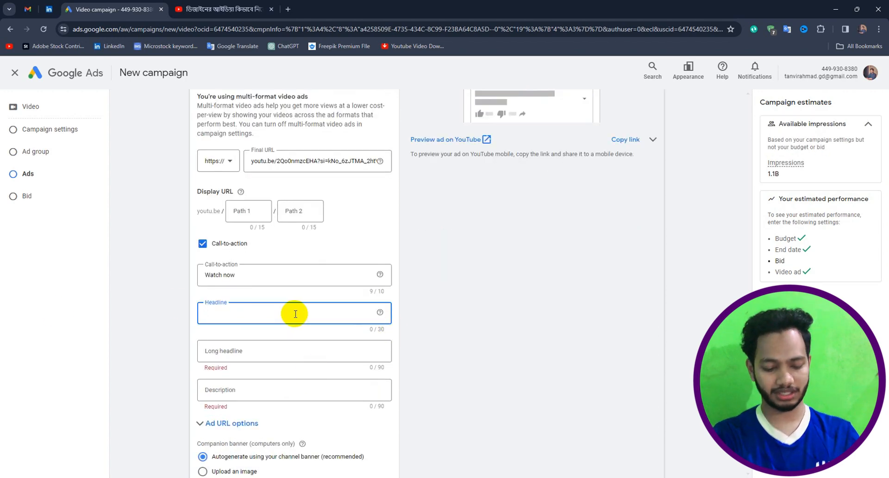
pyautogui.write('graphic design')
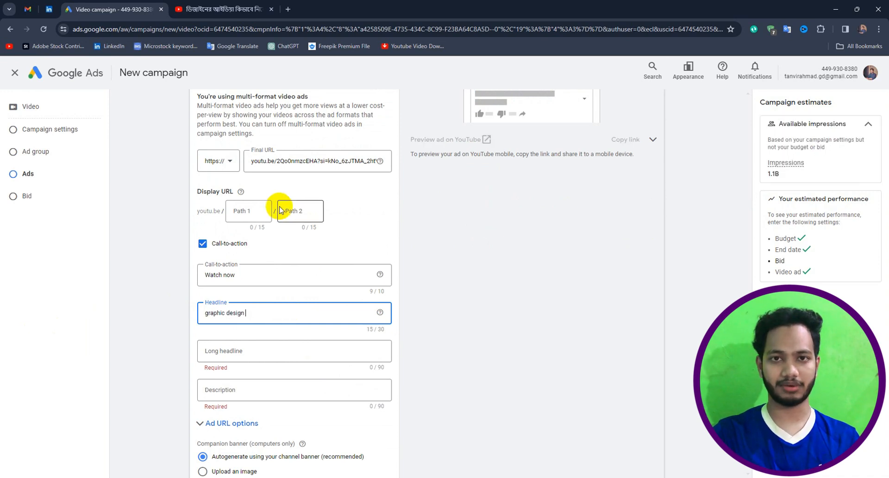
# Step: Review the ad's long headline and description fields together with the ad preview, without entering any text
pyautogui.scroll(-1, 273, 210)
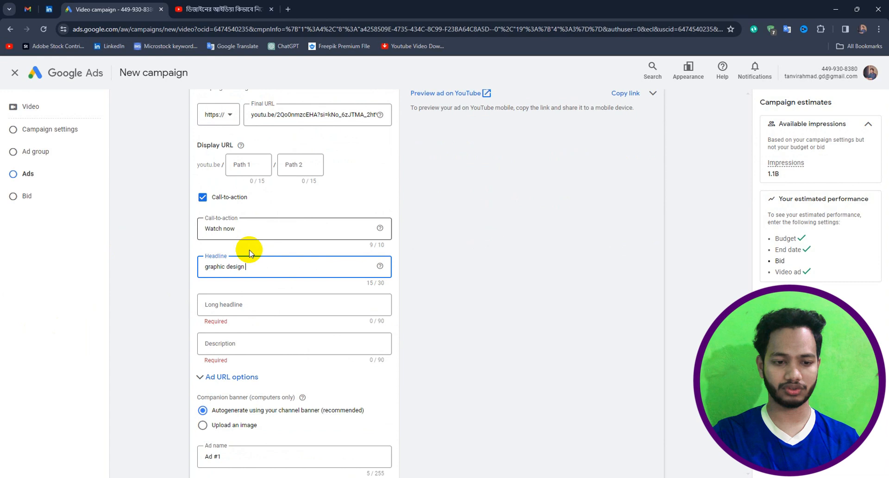
pyautogui.click(234, 304)
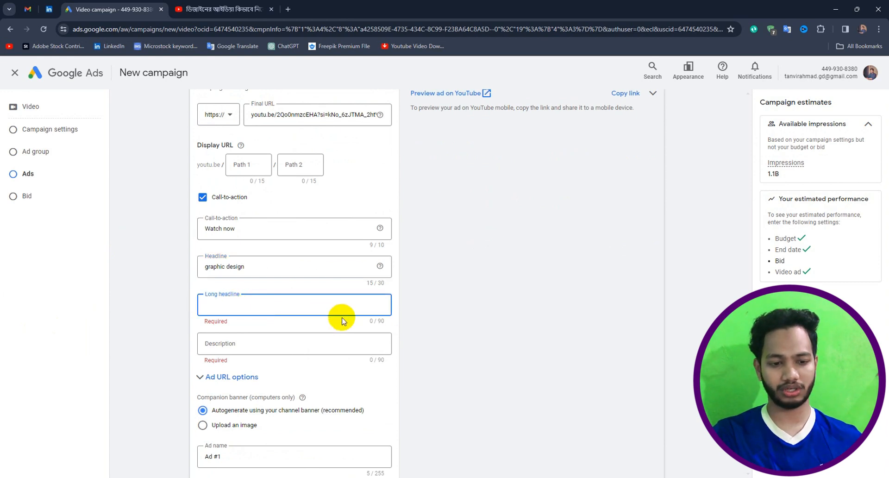
pyautogui.click(297, 347)
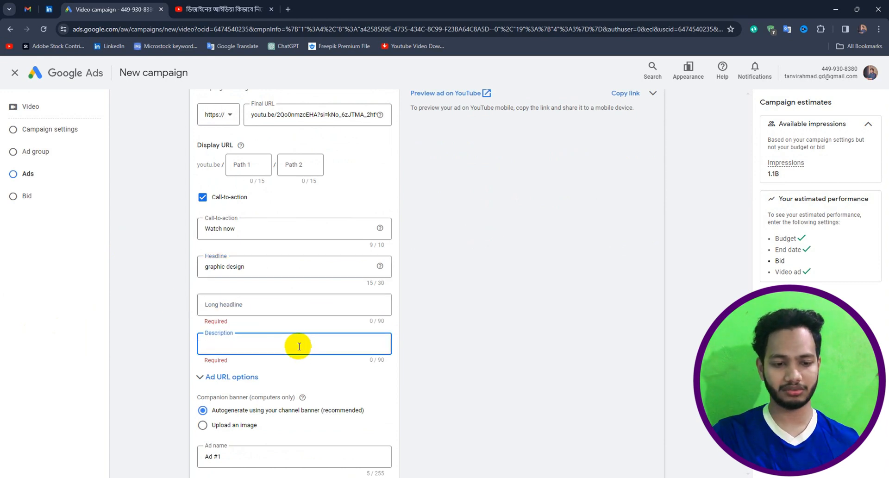
pyautogui.scroll(-2, 297, 349)
pyautogui.scroll(6, 520, 335)
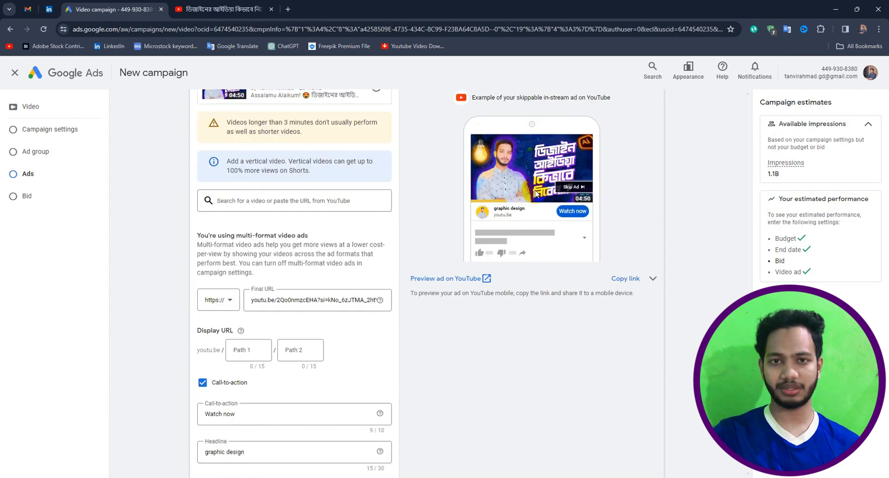
pyautogui.scroll(-6, 338, 287)
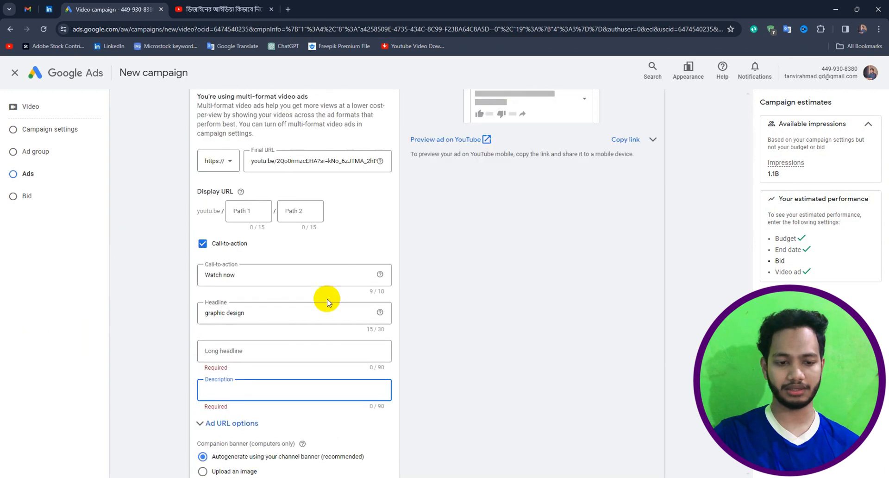
pyautogui.scroll(3, 429, 290)
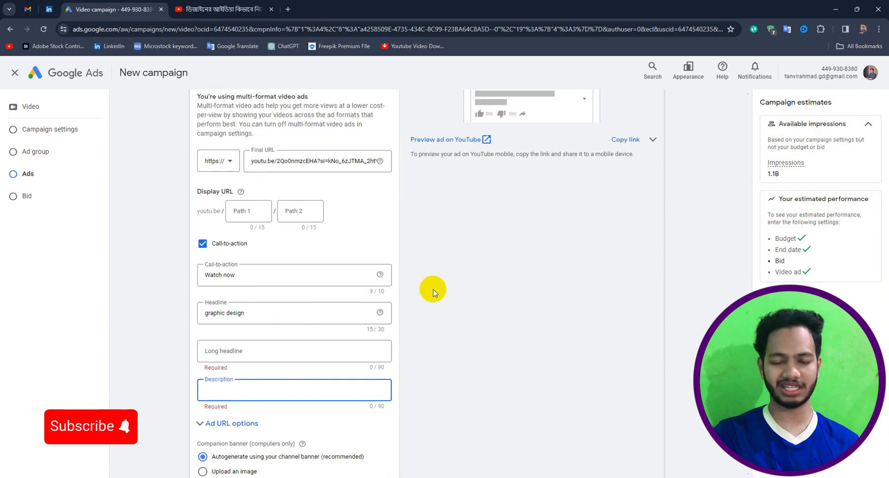
pyautogui.scroll(-4, 429, 290)
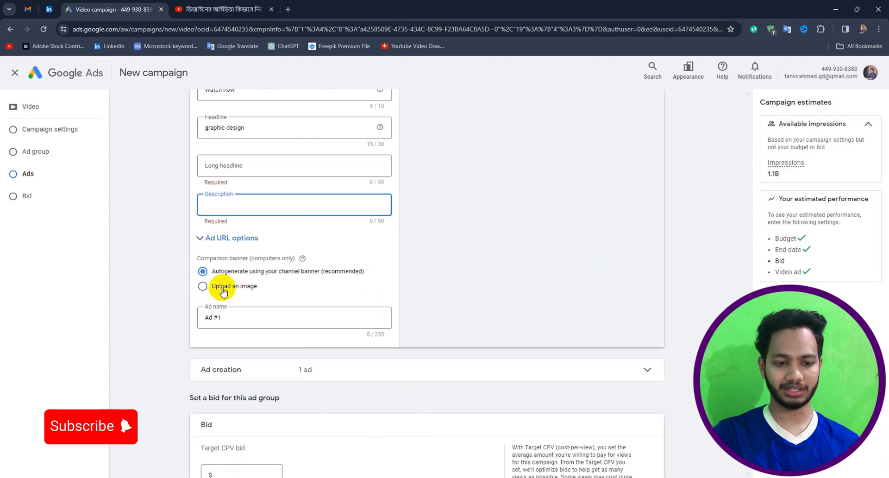
pyautogui.click(223, 290)
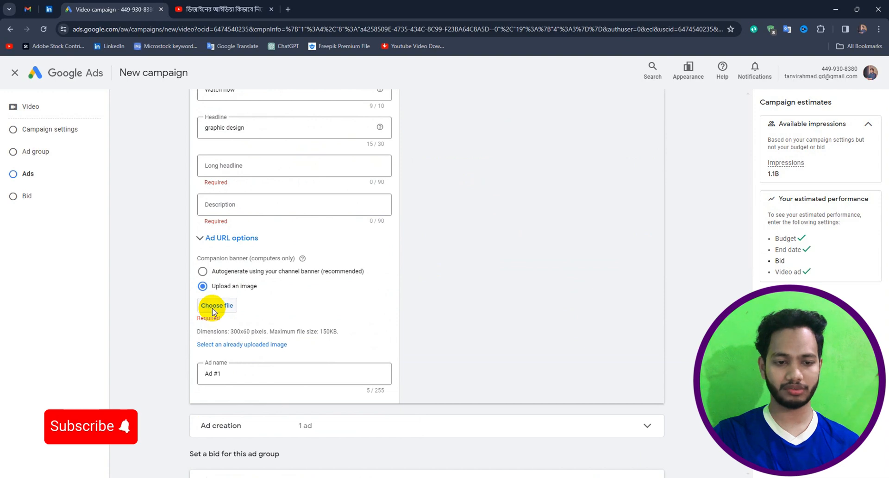
pyautogui.click(213, 307)
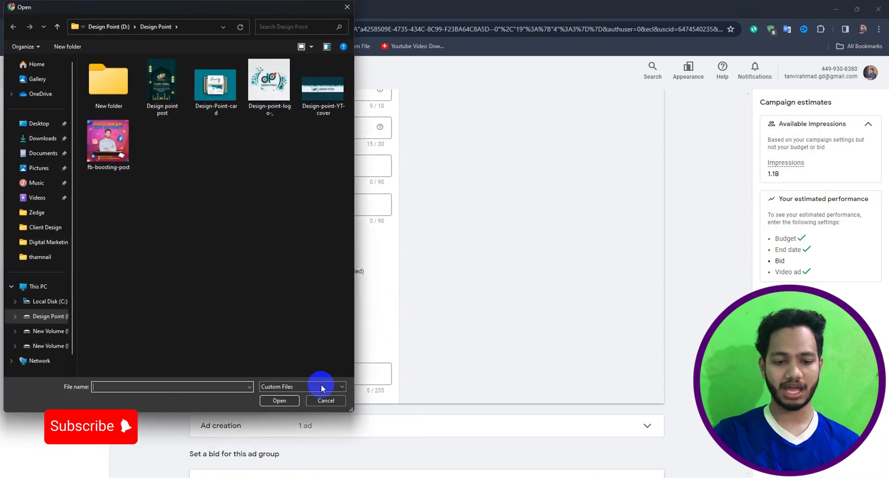
pyautogui.click(326, 401)
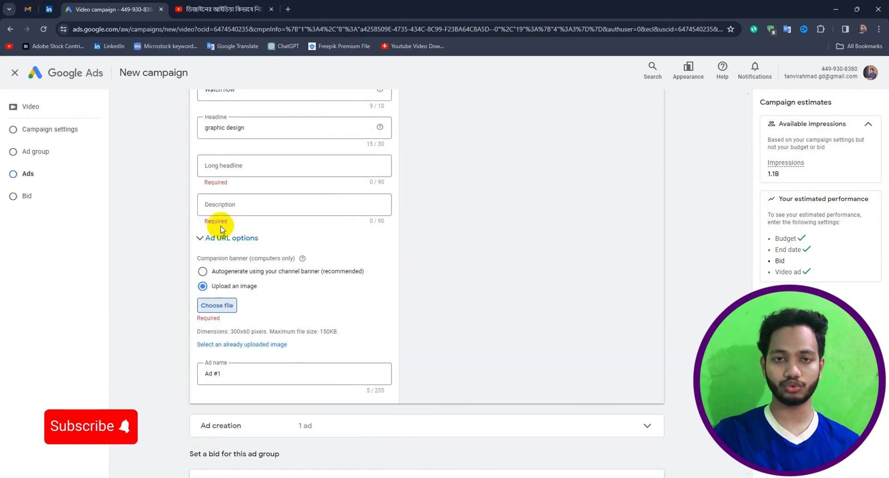
pyautogui.scroll(-2, 257, 306)
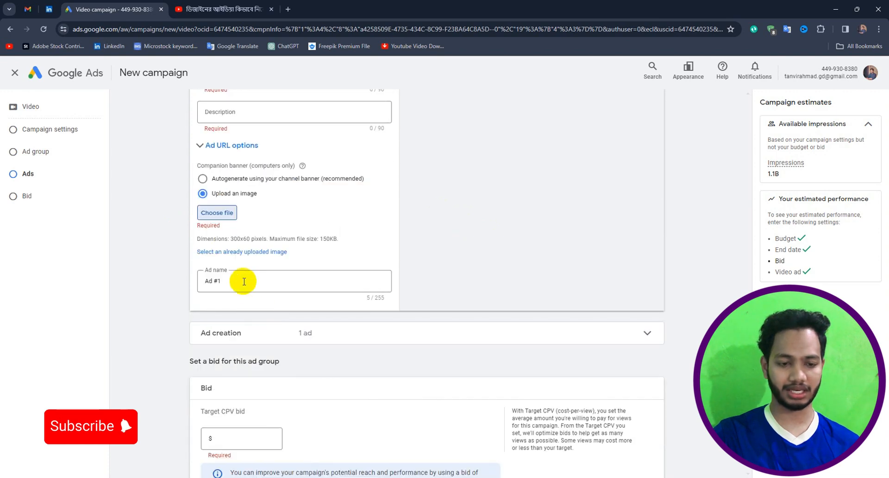
pyautogui.click(203, 178)
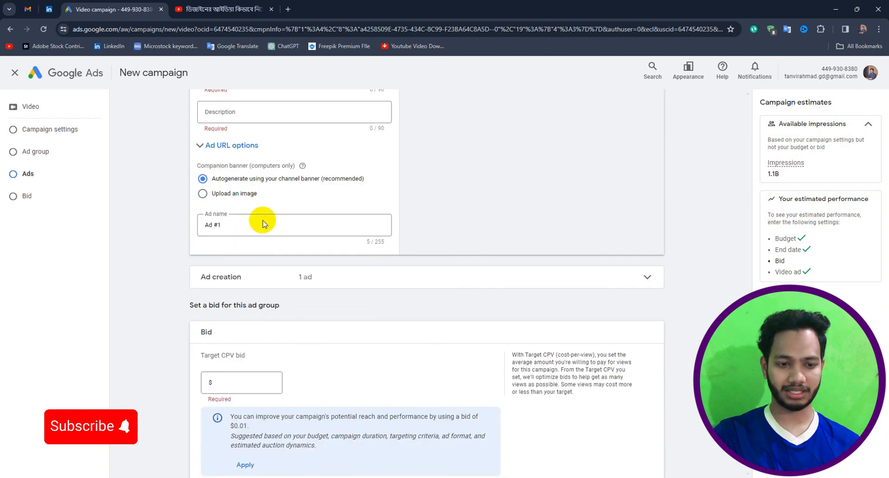
pyautogui.click(252, 228)
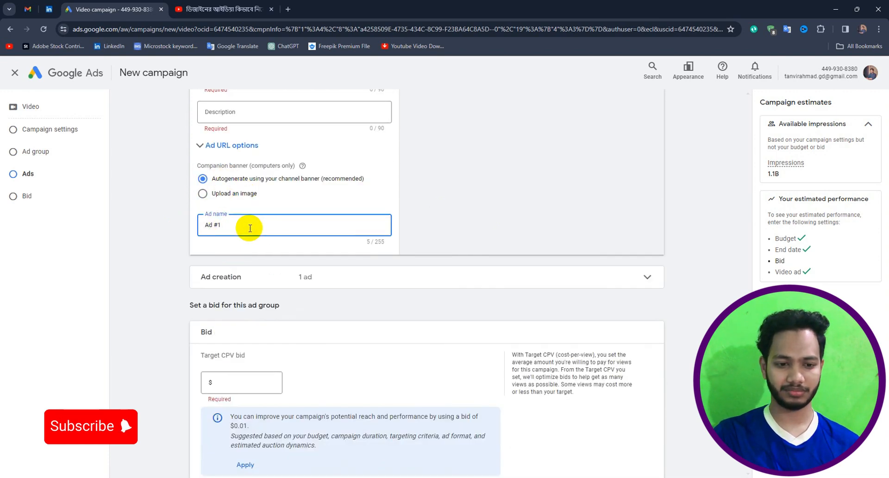
pyautogui.scroll(-2, 250, 228)
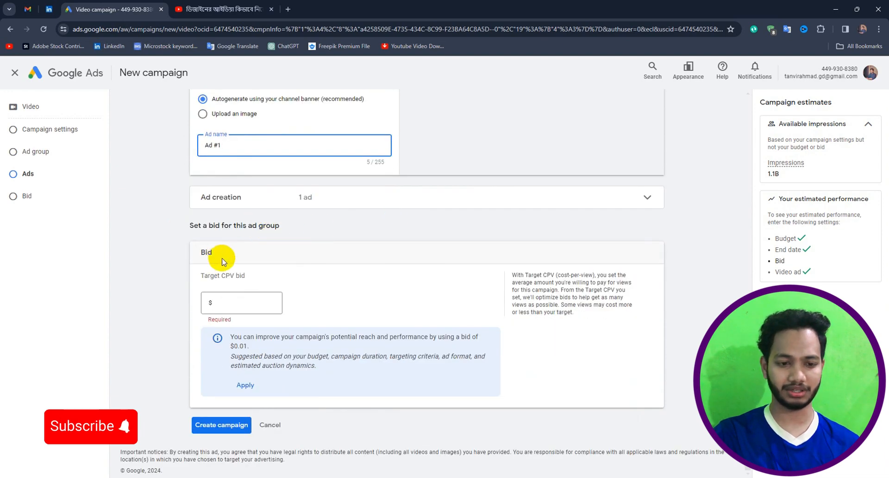
# Step: Set the ad group's target CPV bid to $0.02
pyautogui.click(243, 300)
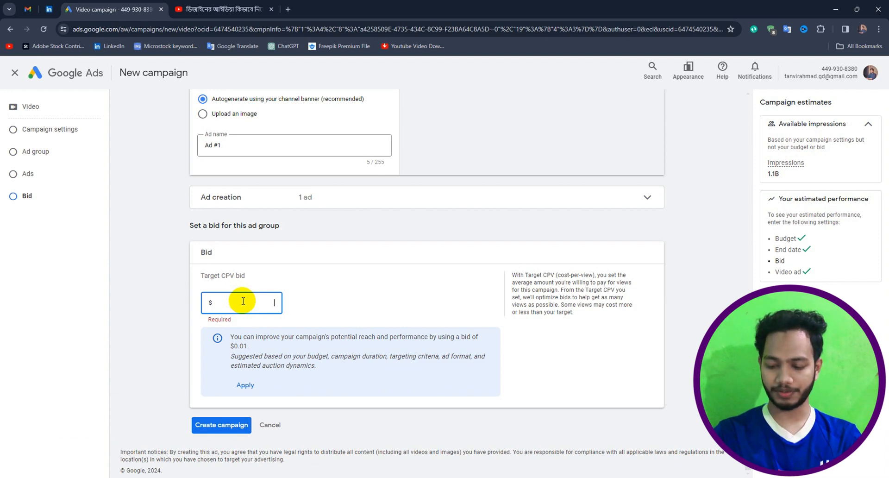
pyautogui.write('0.30')
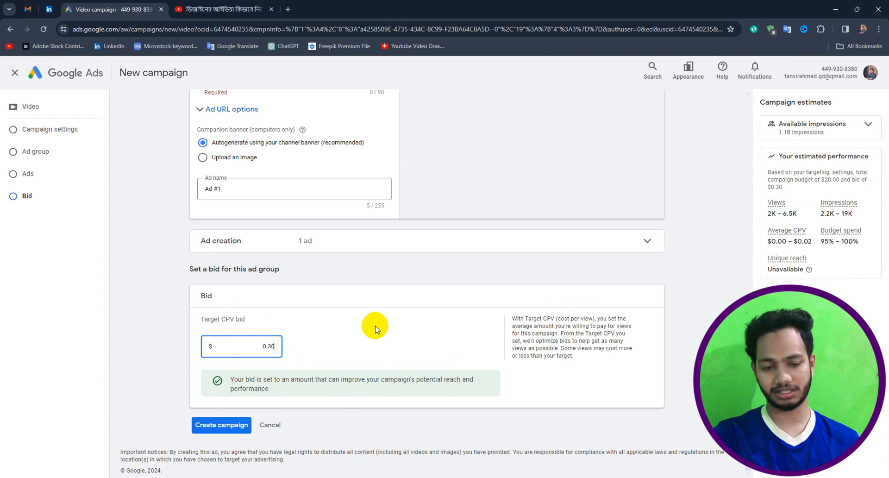
pyautogui.press('BackSpace')
pyautogui.press('BackSpace')
pyautogui.press('BackSpace')
pyautogui.press('BackSpace')
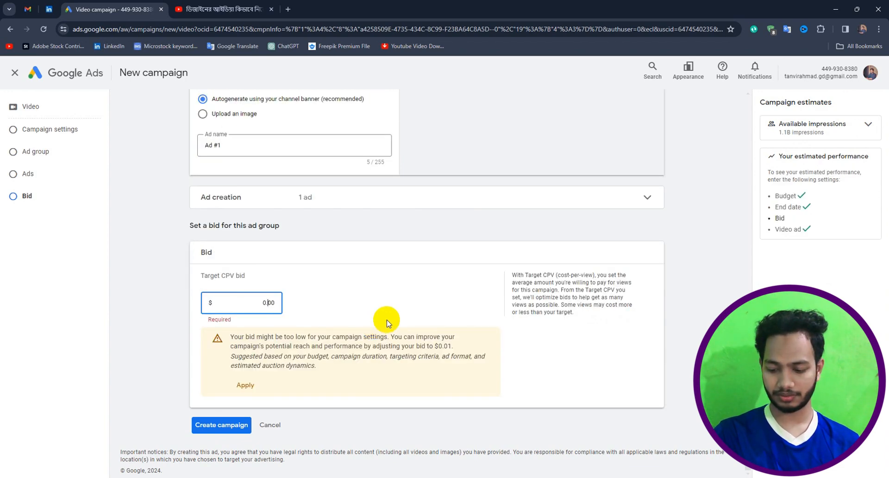
pyautogui.write('2')
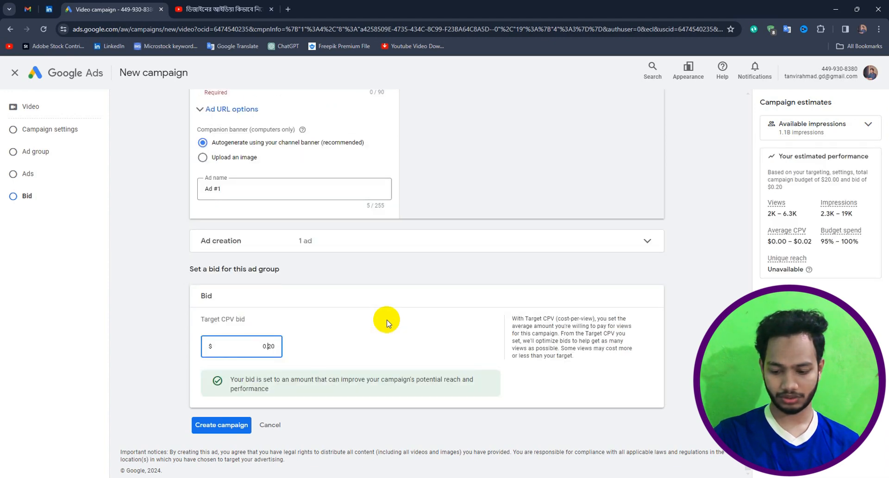
pyautogui.press('Left')
pyautogui.write('0')
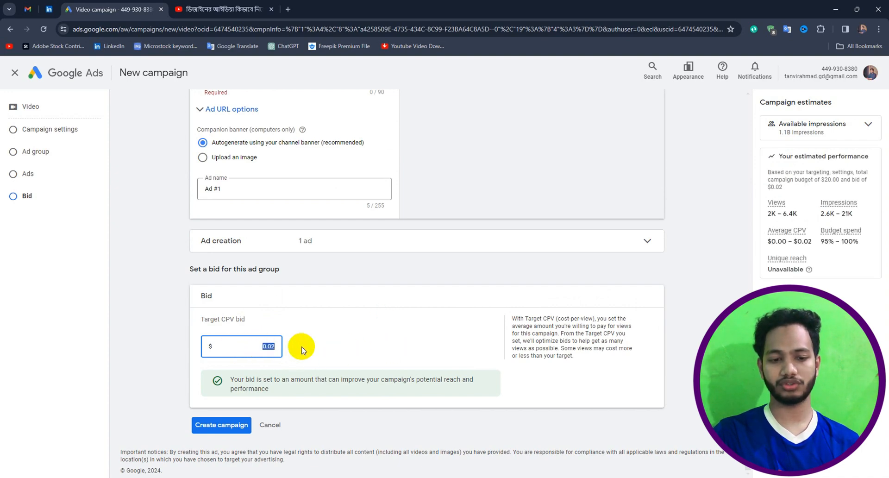
pyautogui.click(332, 345)
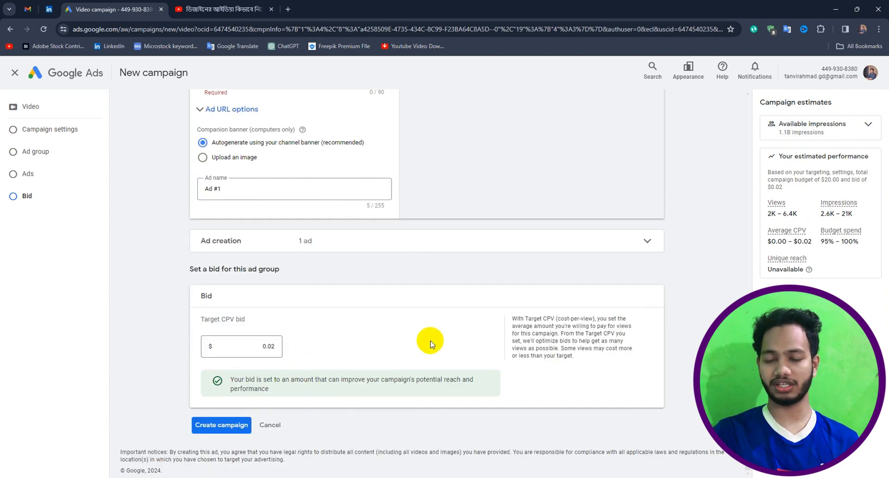
# Step: Expand the available impressions estimate and review it together with the campaign's estimated performance
pyautogui.click(866, 130)
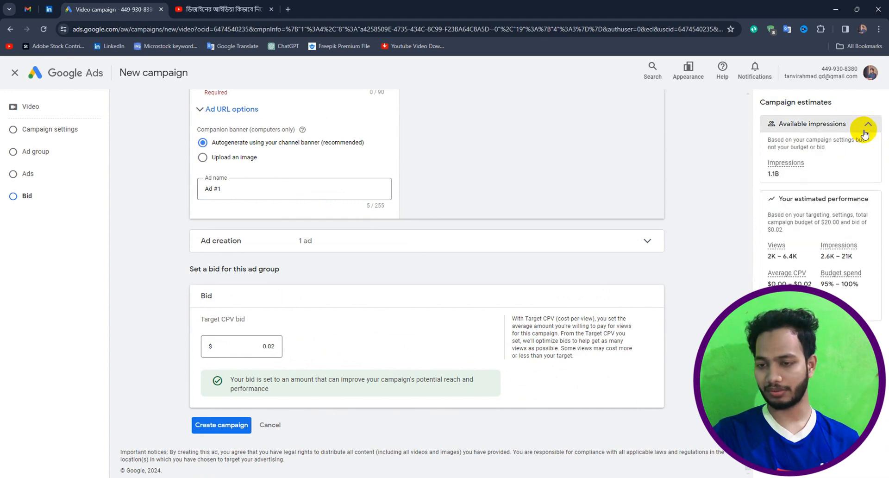
pyautogui.moveTo(788, 164)
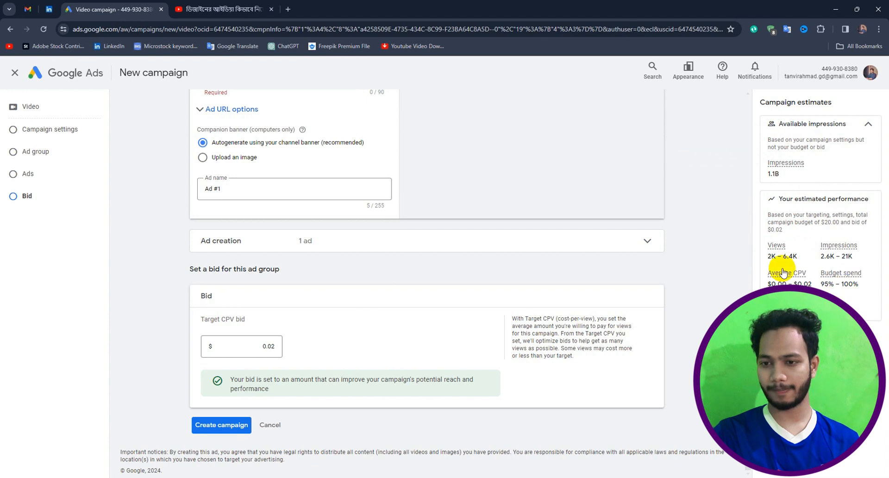
pyautogui.scroll(5, 462, 218)
pyautogui.scroll(-5, 444, 349)
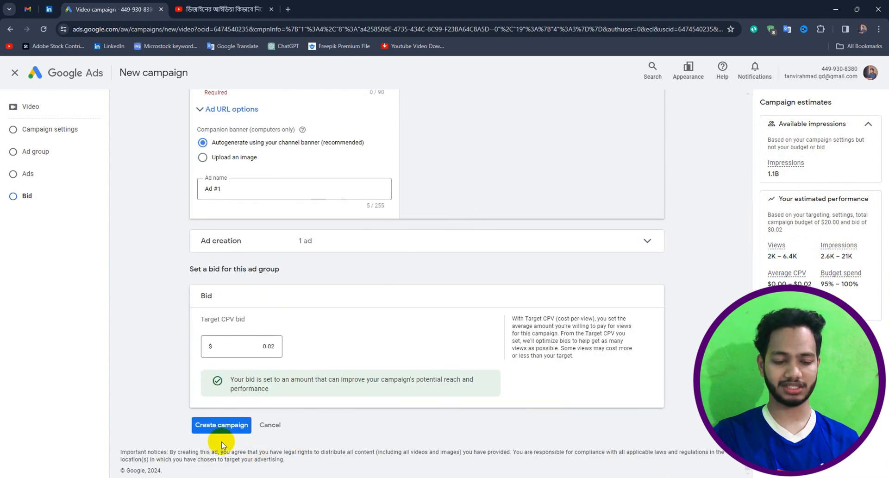
# Step: Fill in the required long headline with "sdfgdfgdf" and the description with "dfgdfgdfg", and create the campaign
pyautogui.click(221, 425)
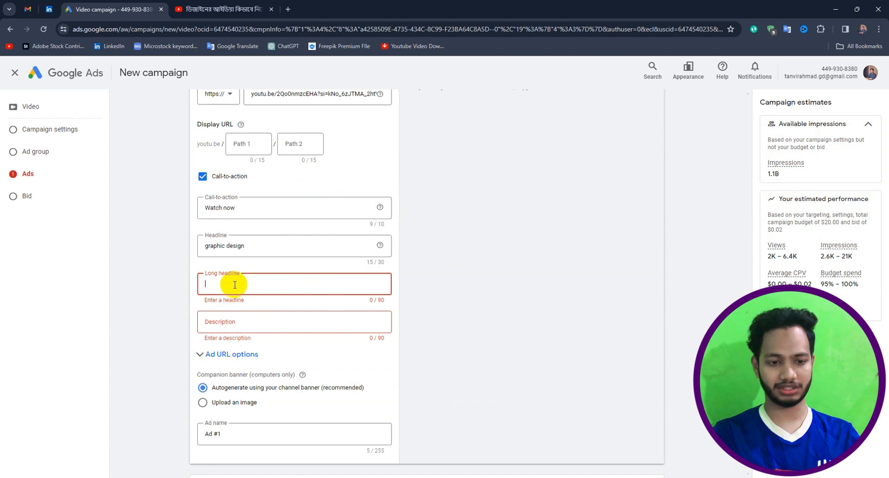
pyautogui.write('sdfgdfgdf')
pyautogui.click(250, 322)
pyautogui.write('dfgdfgdfg')
pyautogui.scroll(-6, 250, 323)
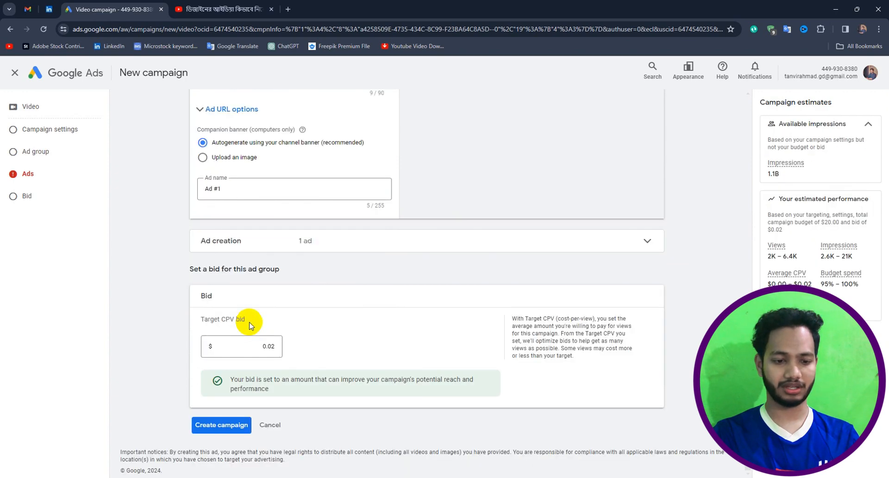
pyautogui.click(218, 424)
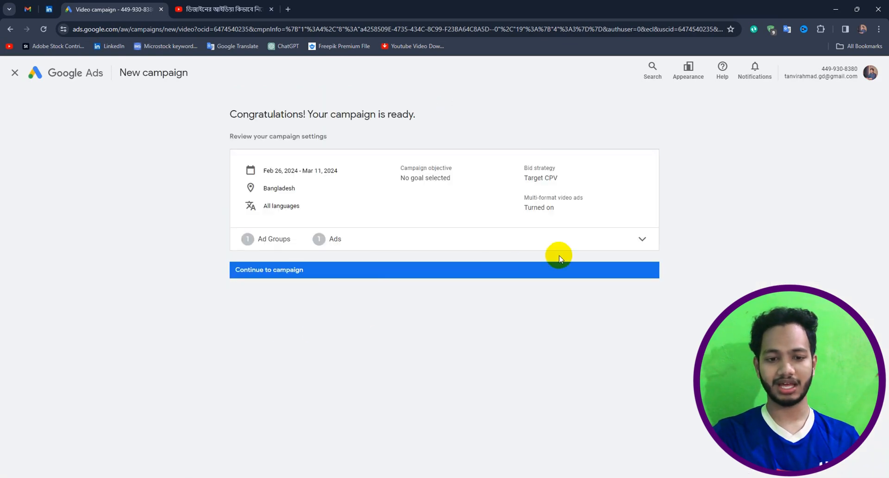
# Step: Expand the new campaign's ad group details for review and go to the account overview
pyautogui.click(562, 239)
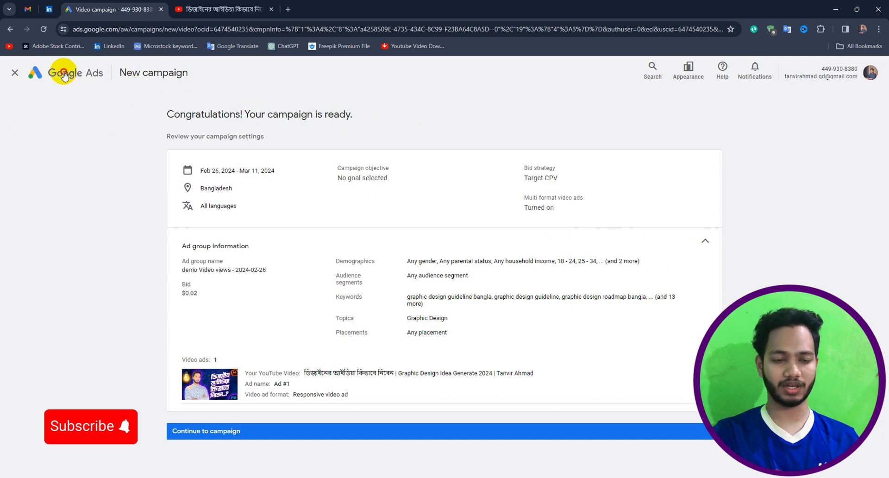
pyautogui.click(64, 75)
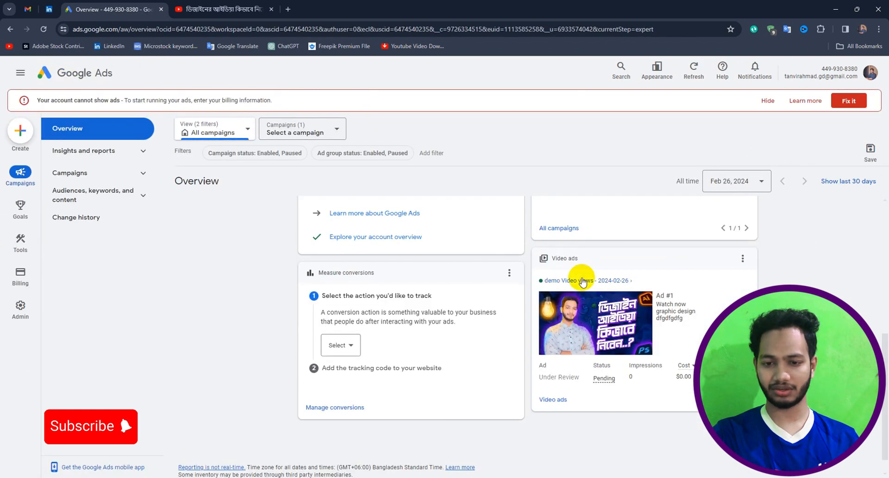
# Step: Open the "demo Video views - 2024-02-26" campaign and examine its overview, video ad and recommendations
pyautogui.click(569, 283)
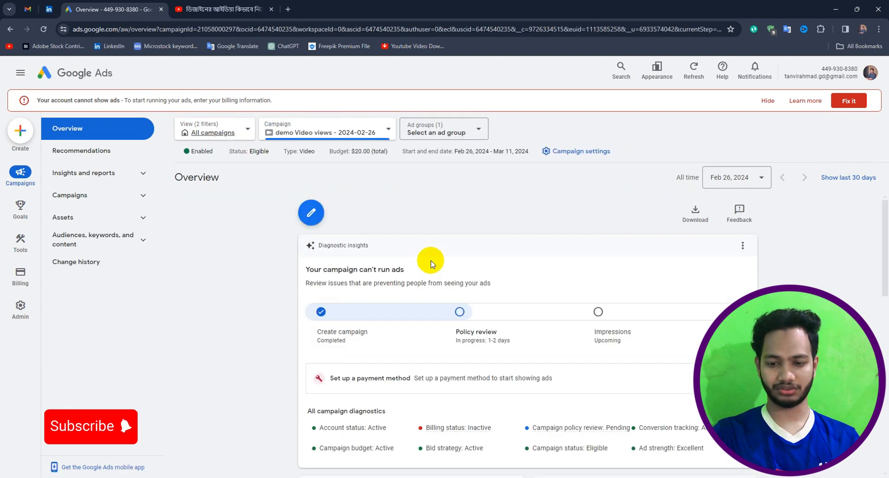
pyautogui.scroll(-6, 431, 264)
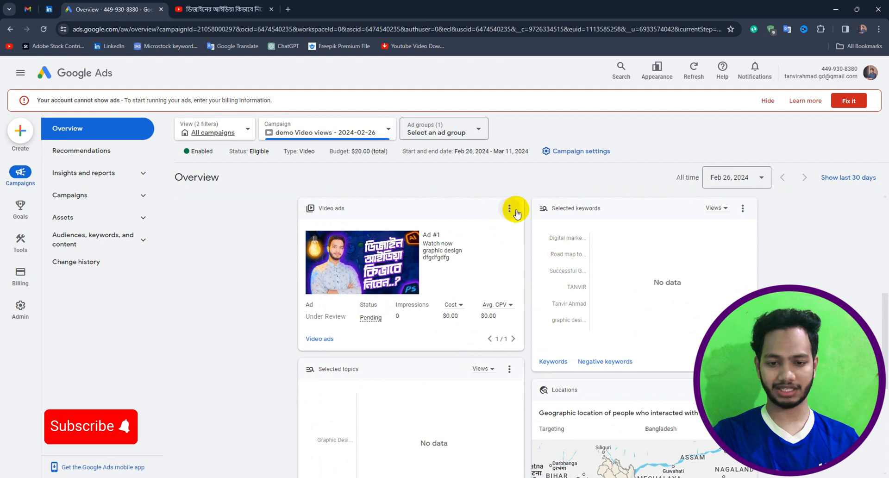
pyautogui.click(509, 208)
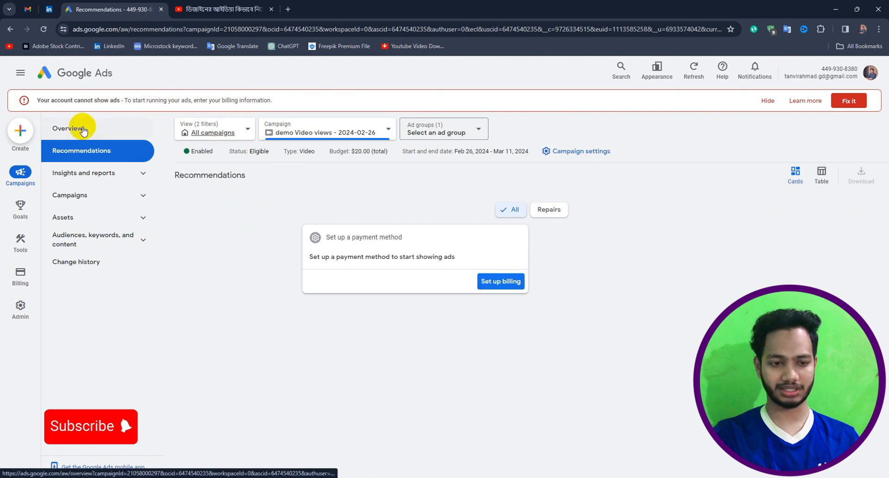
pyautogui.click(84, 131)
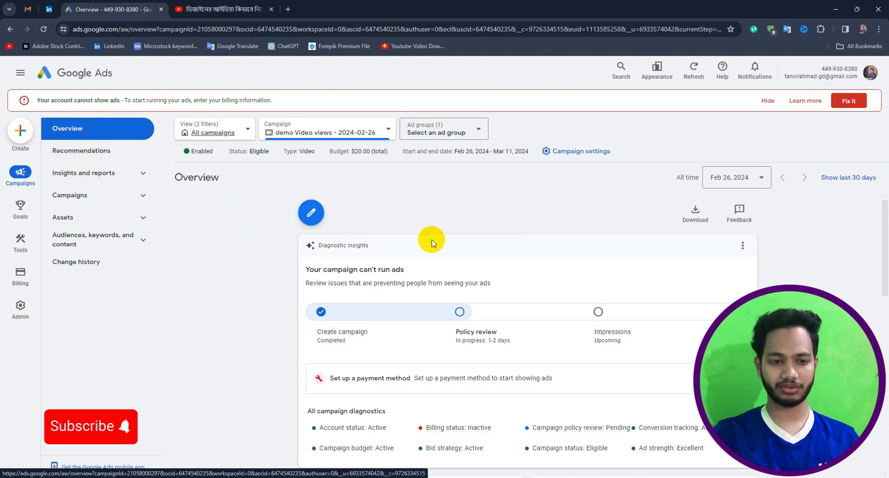
# Step: Return to the all-campaigns overview and examine the performance chart and campaign summary
pyautogui.click(223, 133)
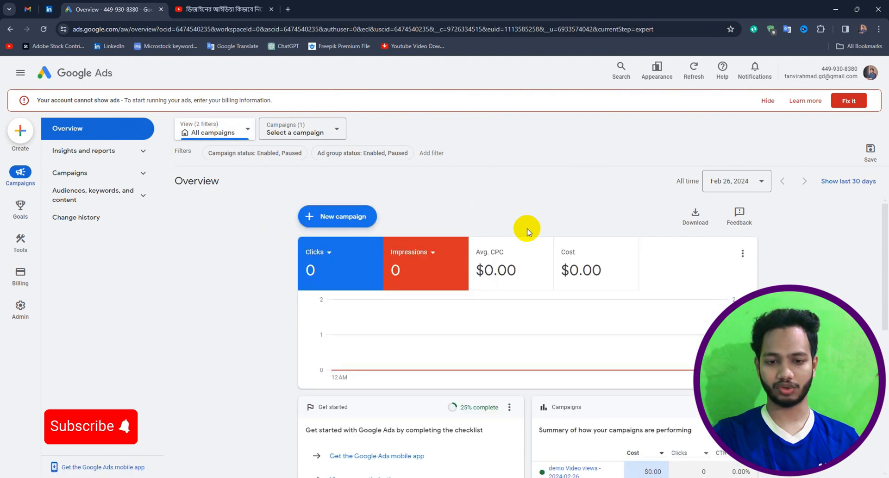
pyautogui.scroll(-4, 536, 273)
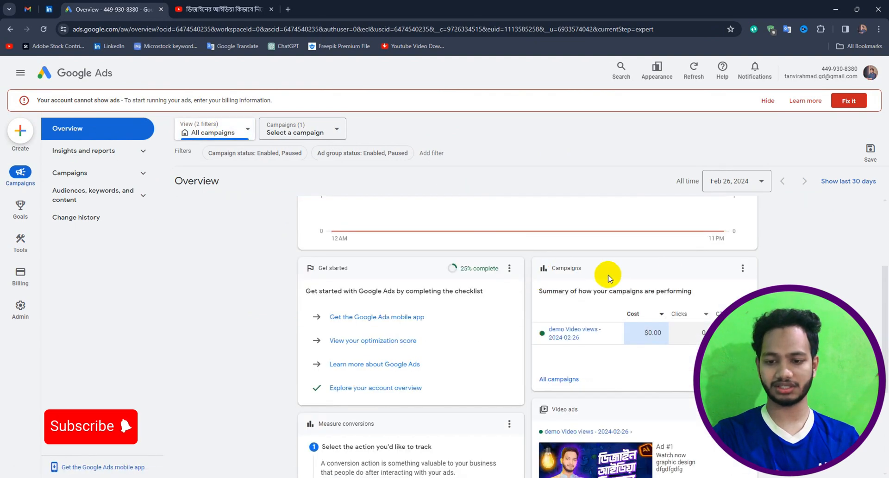
pyautogui.scroll(4, 527, 324)
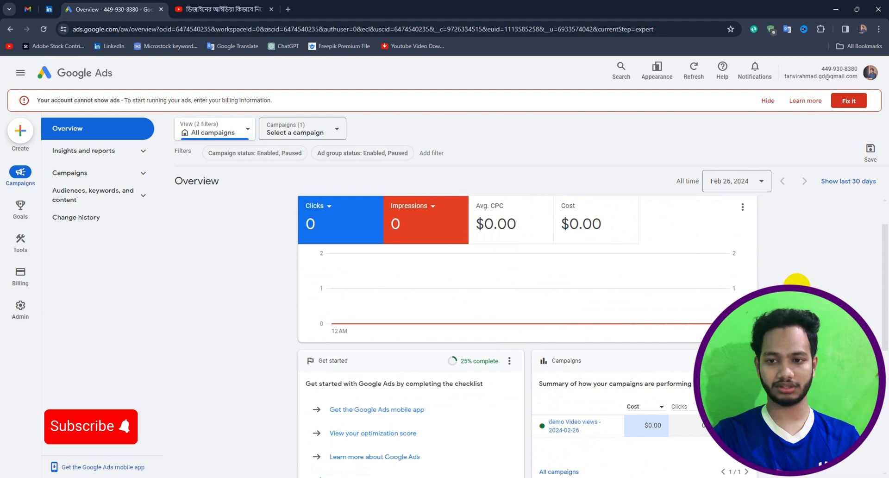